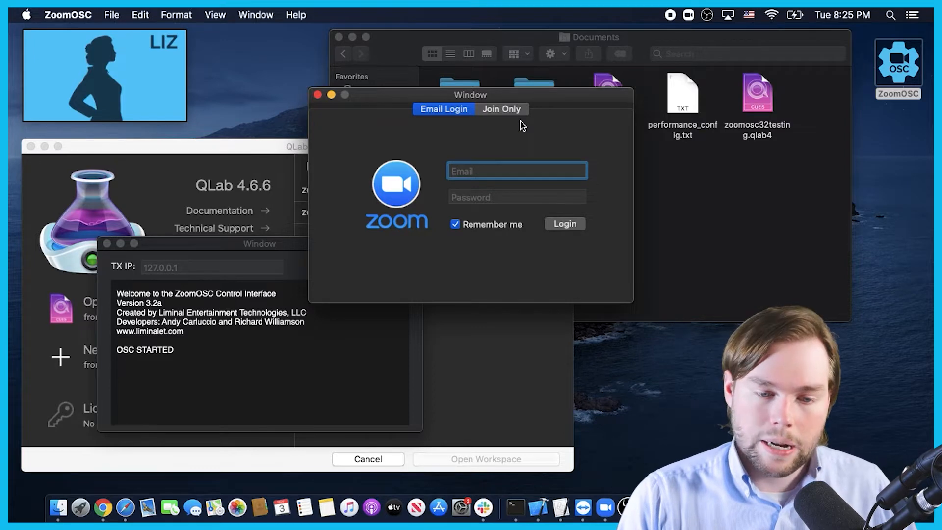
# - Fill in the join-only form with the meeting ID, the display name ZoomOSC and the meeting password, and submit it
pyautogui.click(506, 114)
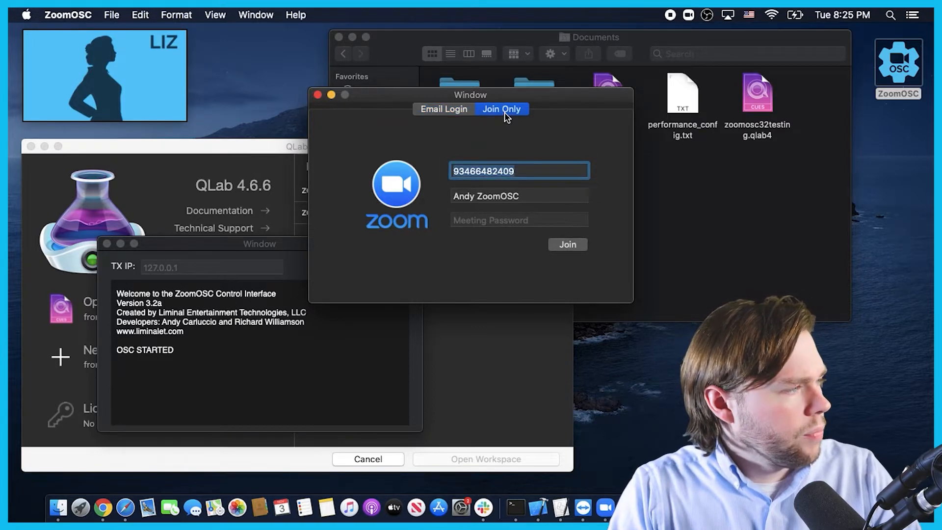
pyautogui.write('92943615790')
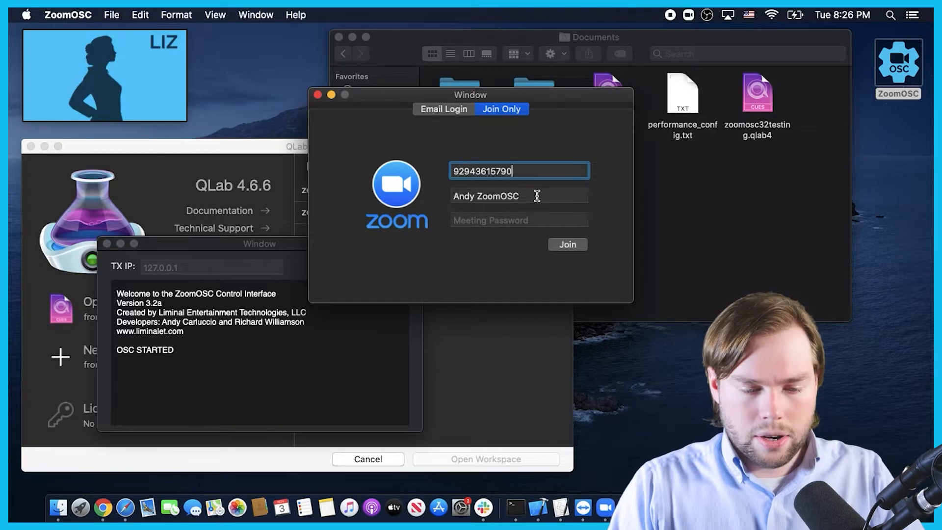
pyautogui.press('Tab')
pyautogui.write('Zoo')
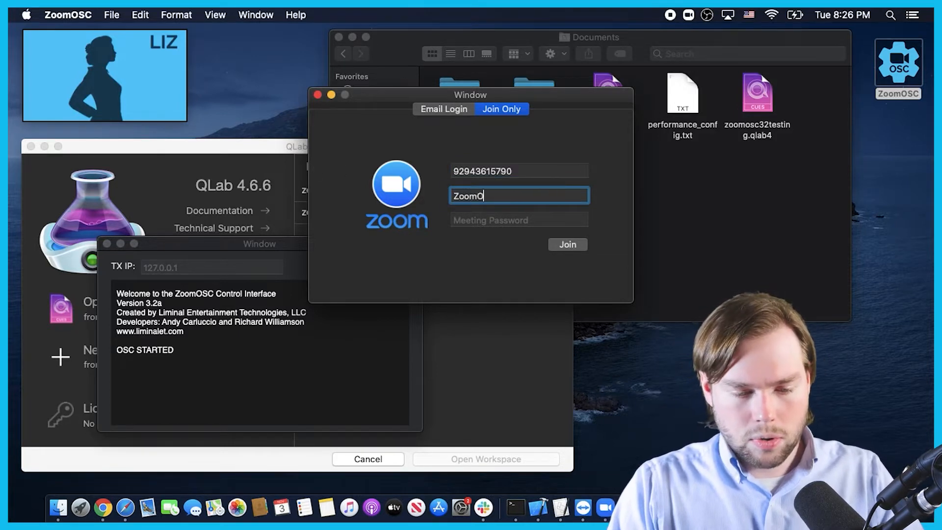
pyautogui.click(487, 224)
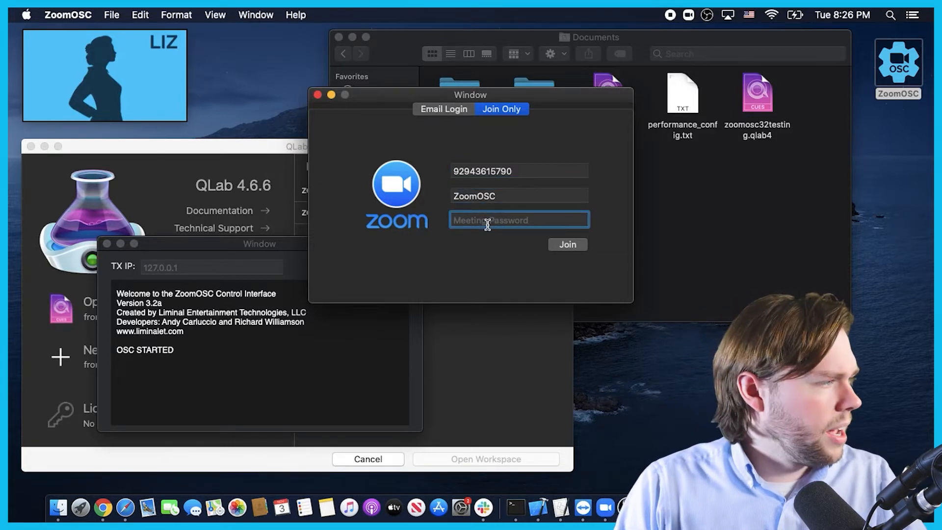
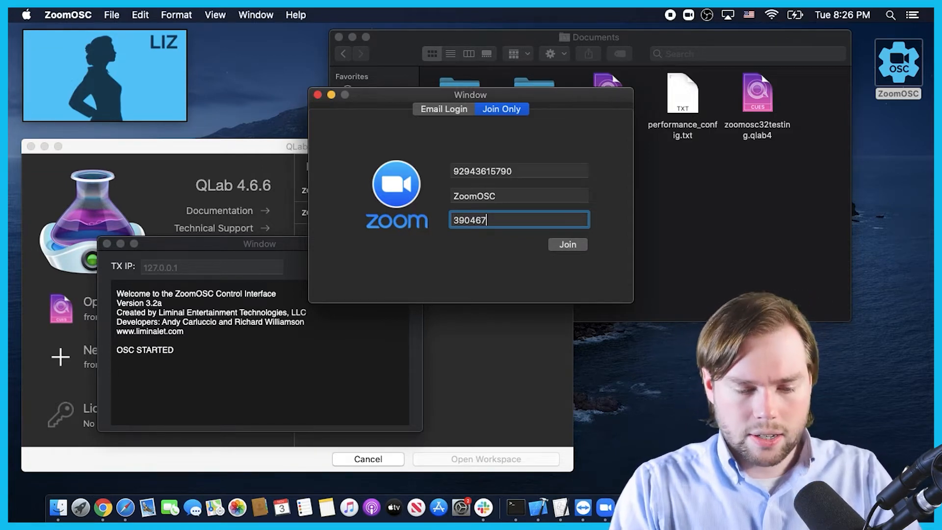
pyautogui.click(562, 246)
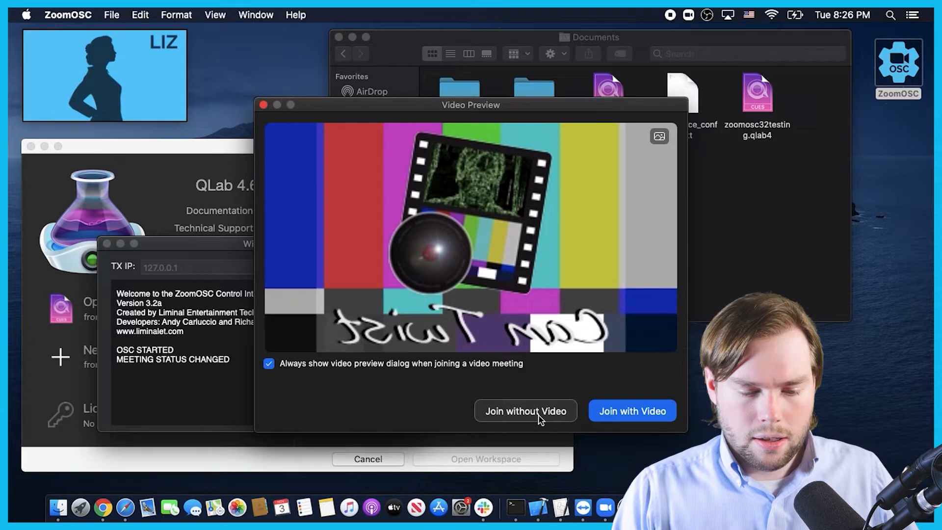
# - Join the meeting with video and dismiss the audio options without connecting audio
pyautogui.click(632, 420)
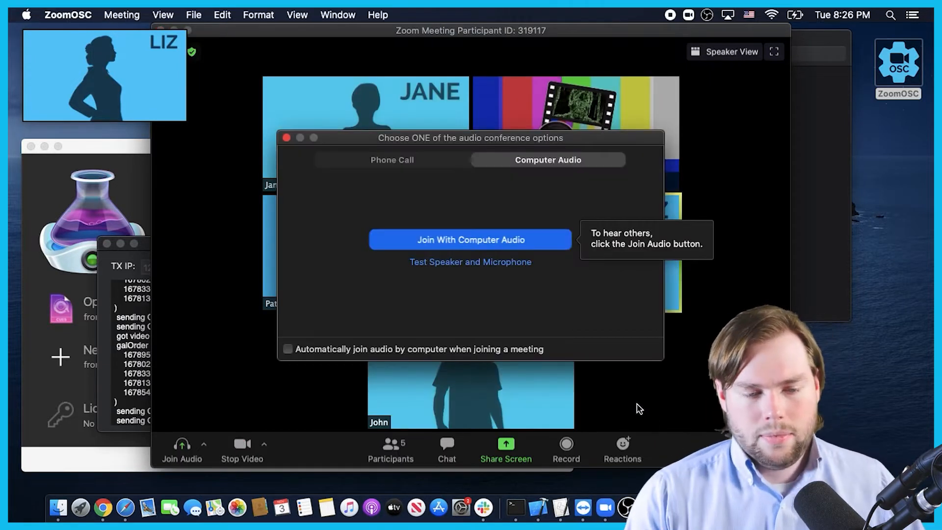
pyautogui.click(286, 139)
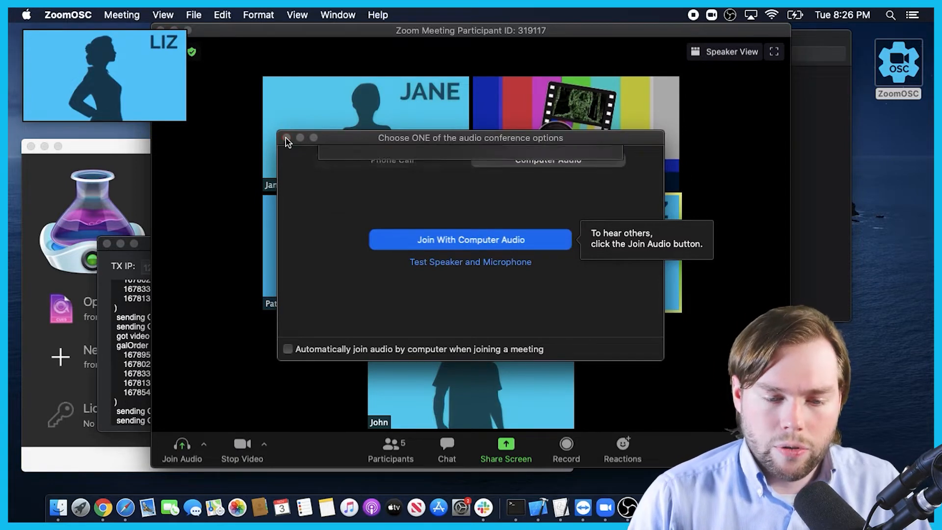
pyautogui.click(525, 251)
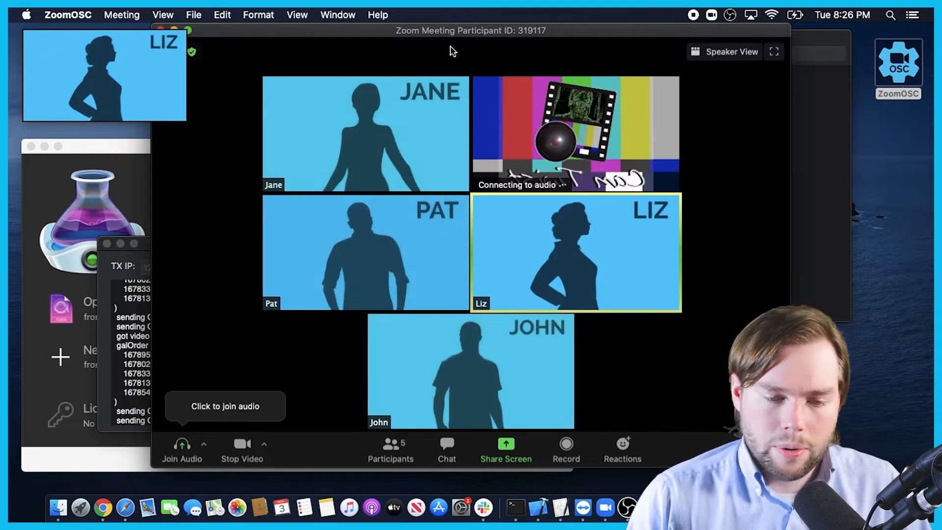
# - Move the meeting window and the OSC log window apart so both are readable, and look through the log
pyautogui.moveTo(450, 39); pyautogui.dragTo(550, 45)
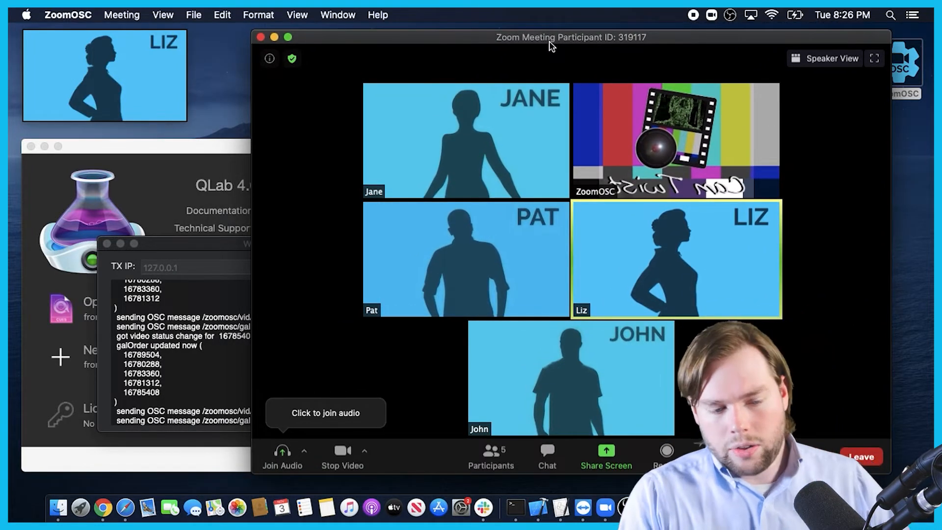
pyautogui.moveTo(231, 249); pyautogui.dragTo(194, 219)
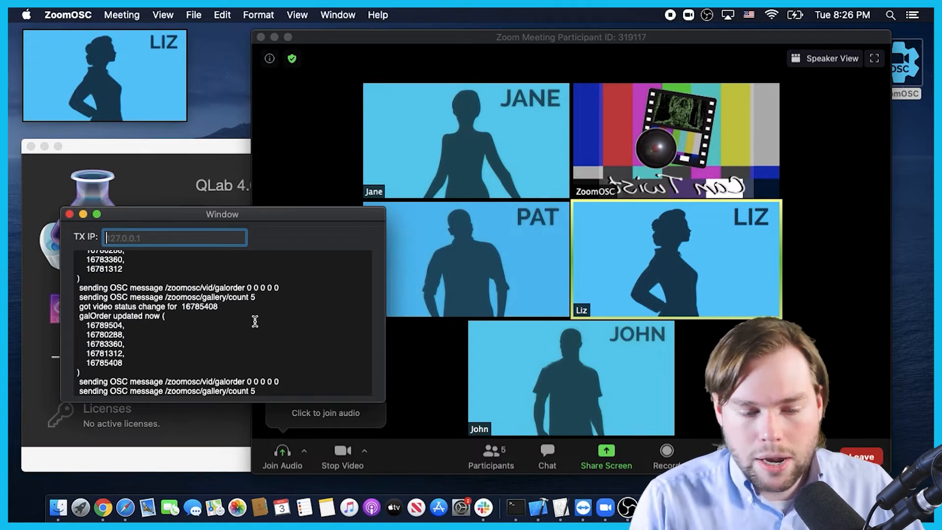
pyautogui.scroll(4, 255, 322)
pyautogui.scroll(-5, 255, 322)
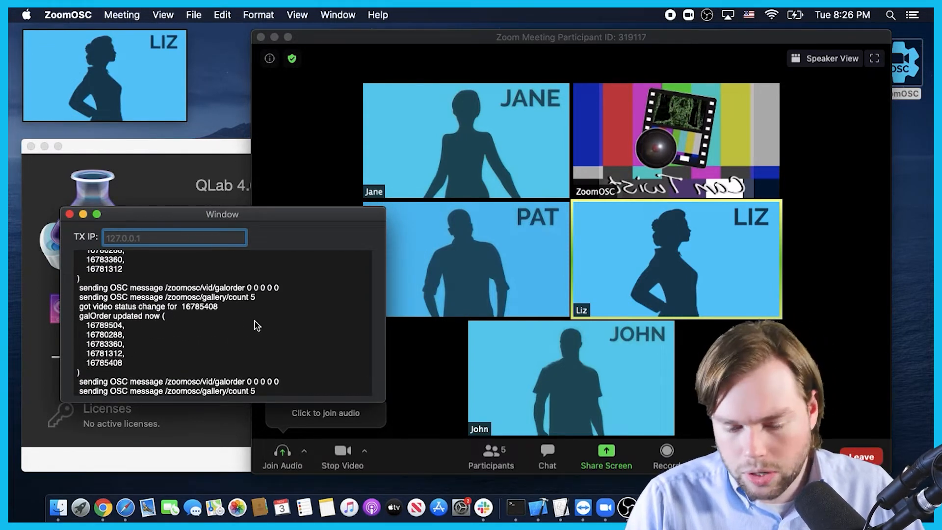
# - Stop the ZoomOSC participant's own video in the meeting
pyautogui.click(365, 452)
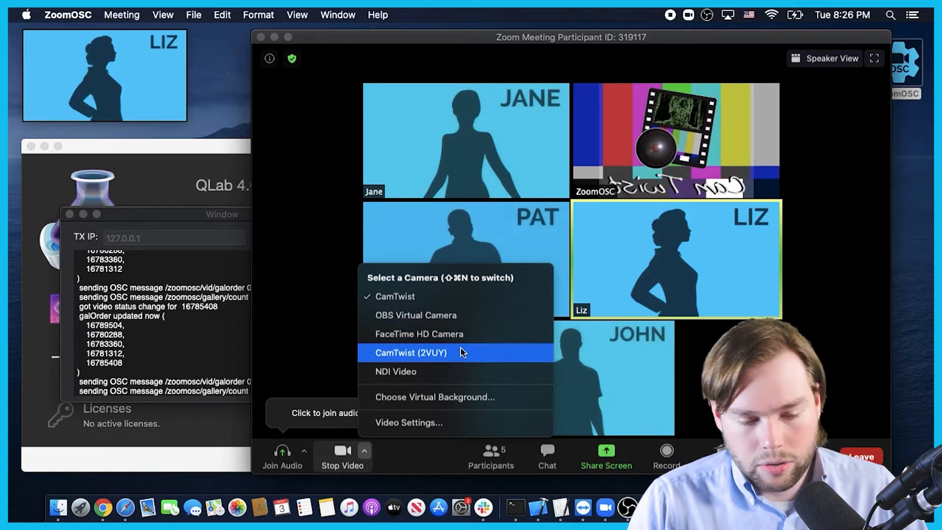
pyautogui.click(348, 461)
pyautogui.click(347, 462)
pyautogui.click(347, 462)
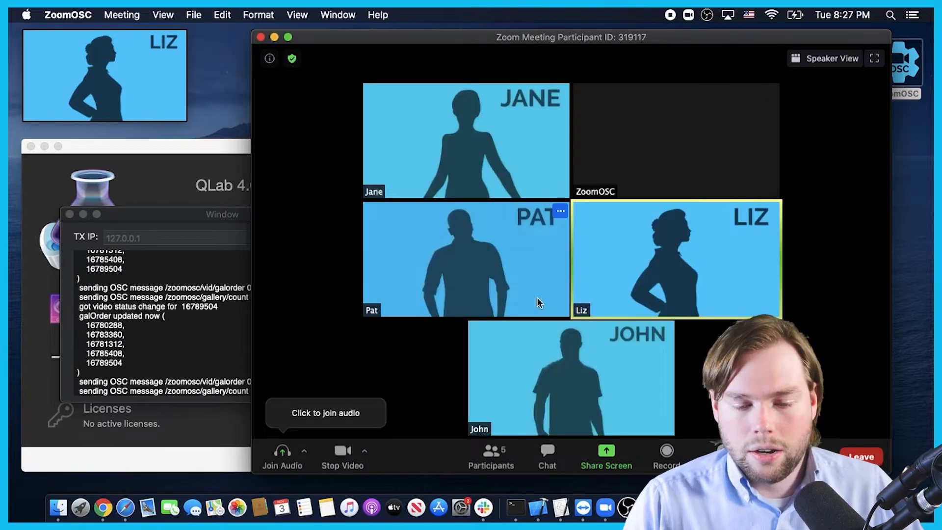
pyautogui.click(347, 462)
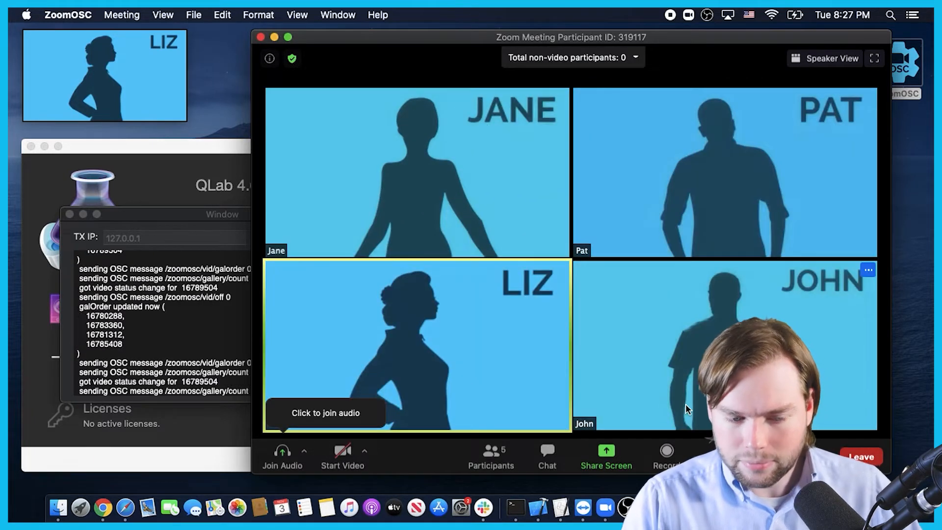
# - Switch to QLab, create a new workspace, and open its settings, keeping both windows clear of the participant video
pyautogui.click(180, 159)
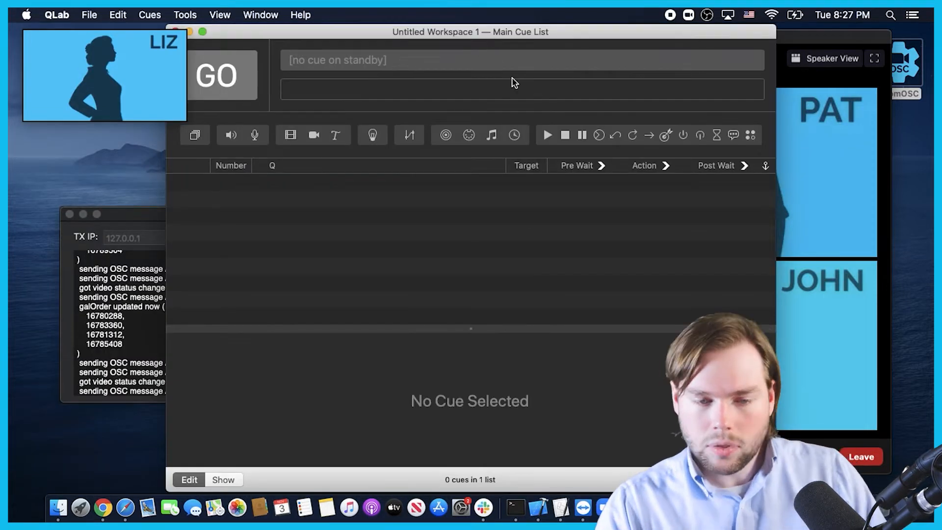
pyautogui.moveTo(490, 33); pyautogui.dragTo(543, 32)
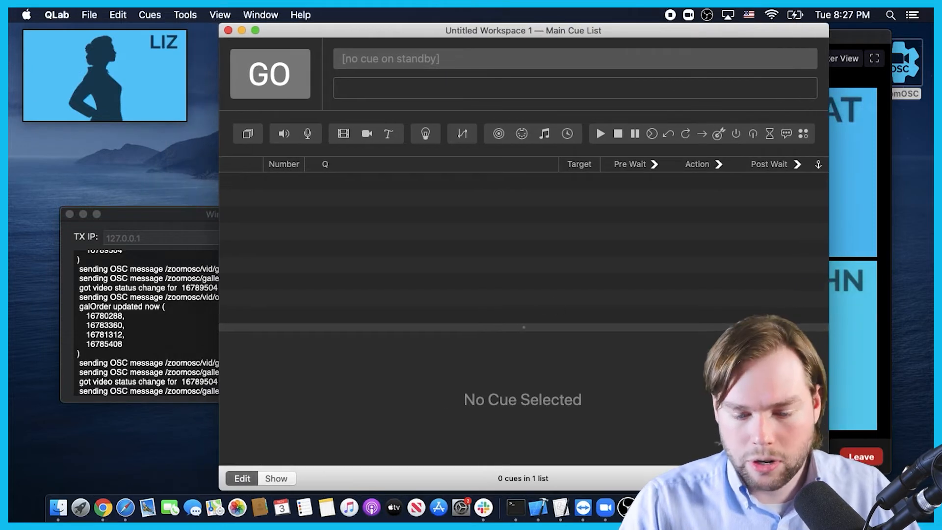
pyautogui.press('super+comma')
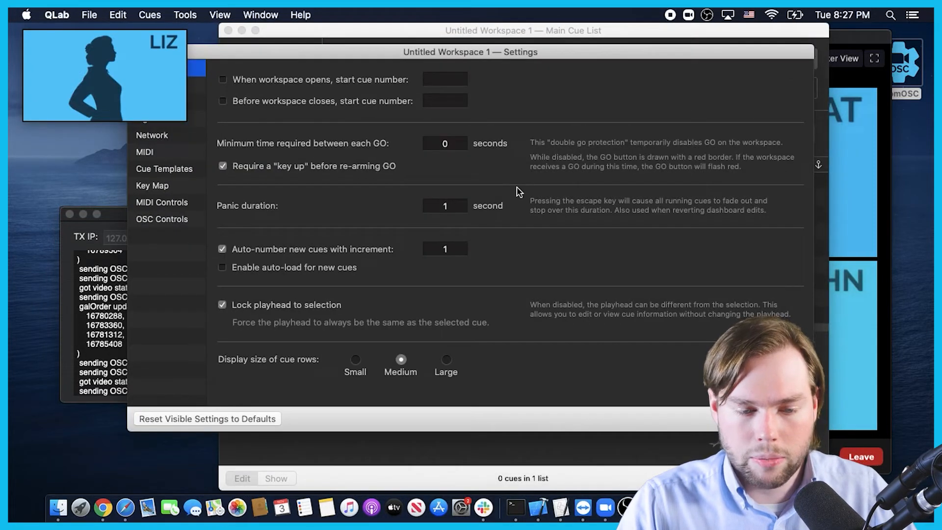
pyautogui.moveTo(424, 67); pyautogui.dragTo(481, 93)
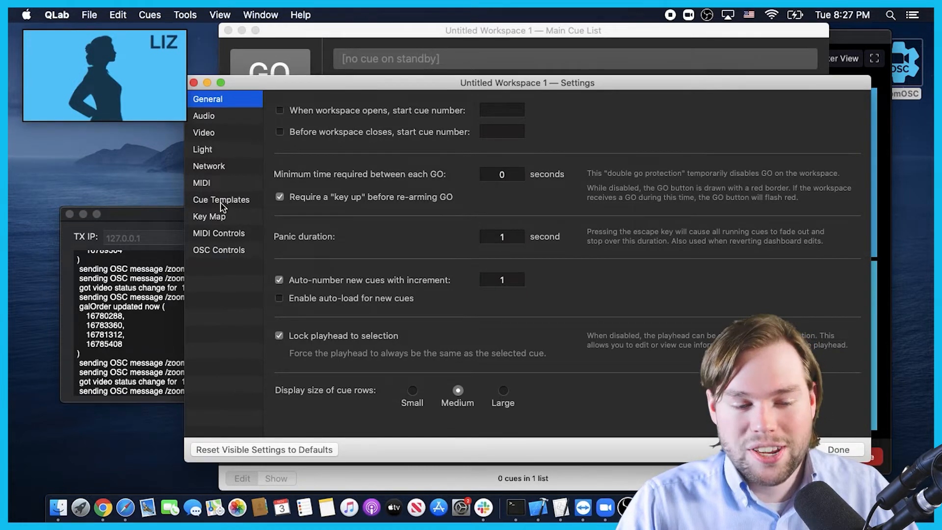
# - In the network cue settings, name patch 1 ZoomOSC and keep its network on Automatic
pyautogui.click(215, 168)
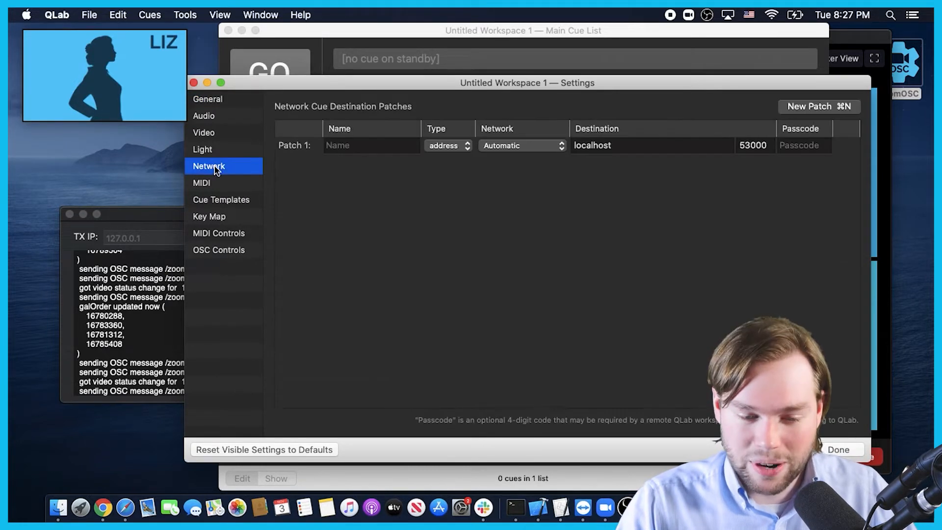
pyautogui.click(373, 144)
pyautogui.write('ZoomOSC')
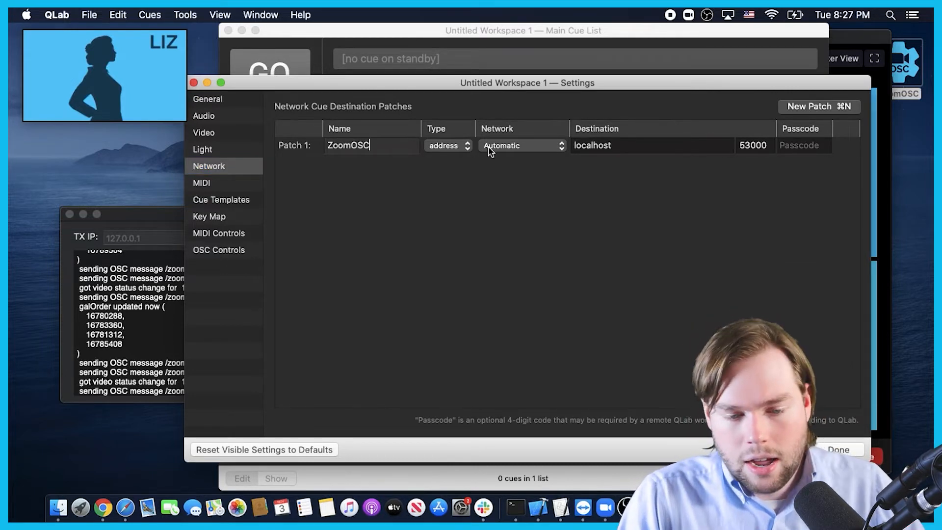
pyautogui.click(529, 147)
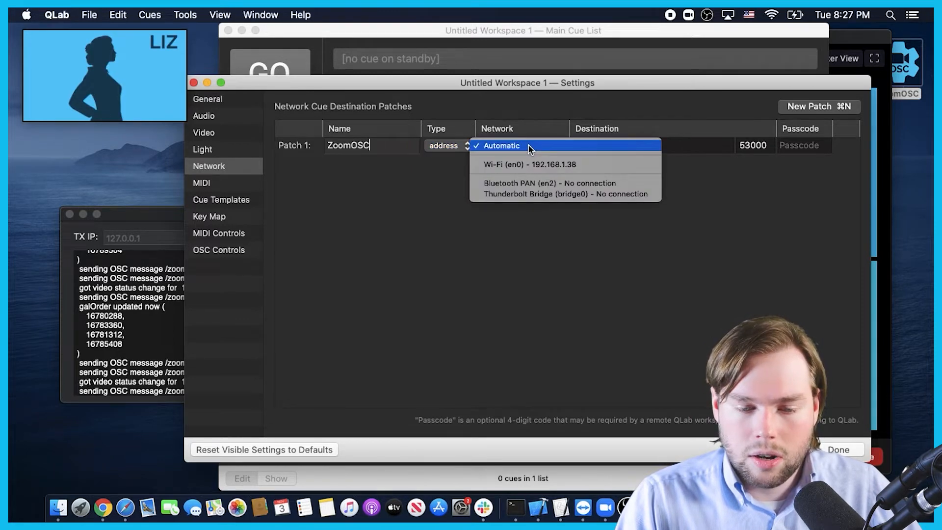
pyautogui.click(528, 145)
# - Keep localhost as the ZoomOSC patch's destination, set its port to 8000, and close the workspace settings
pyautogui.click(644, 148)
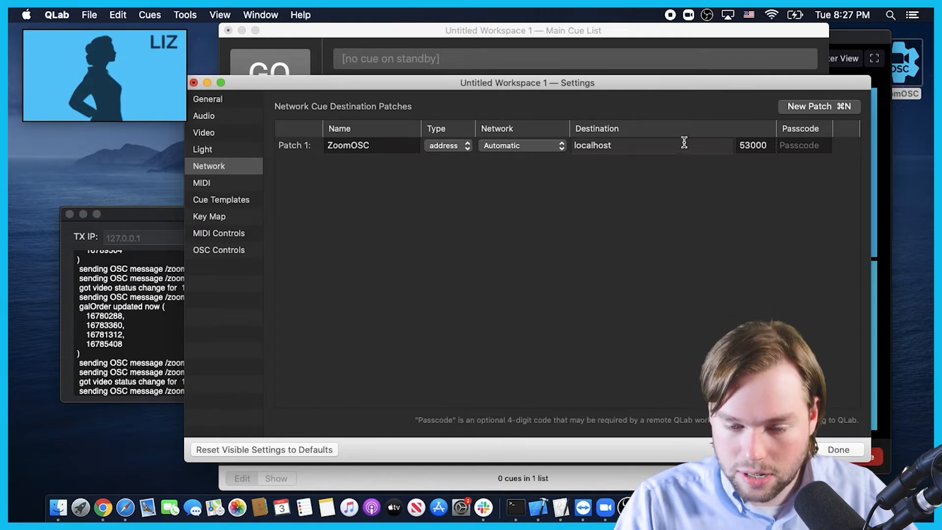
pyautogui.click(760, 146)
pyautogui.write('8000')
pyautogui.press('Return')
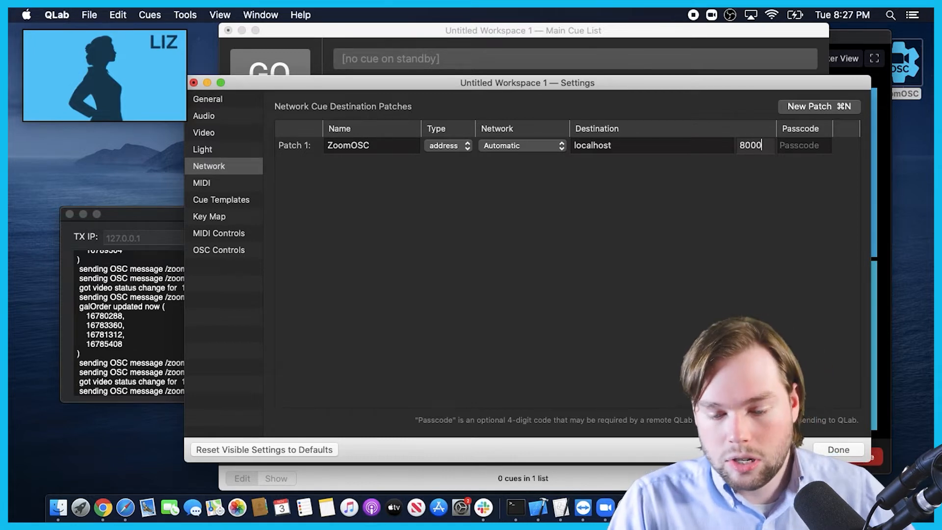
pyautogui.click(851, 450)
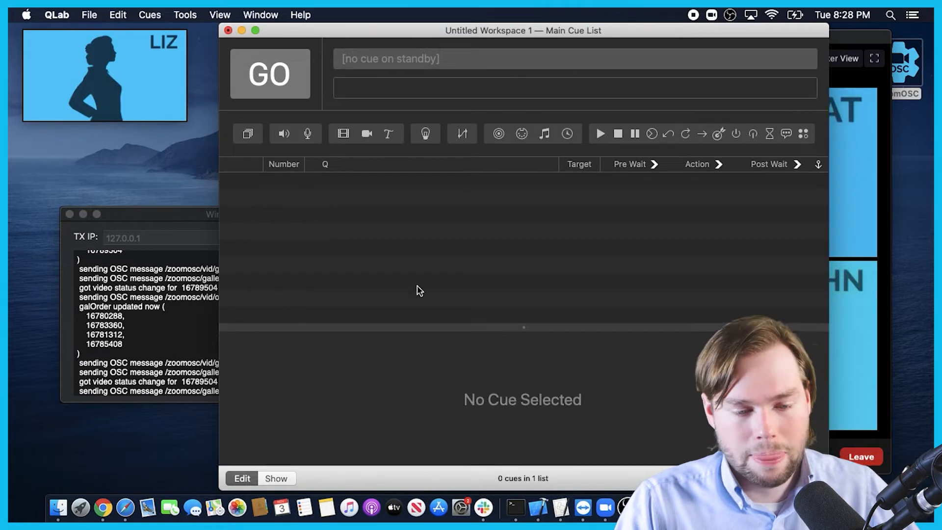
# - Add a network cue with 1 - ZoomOSC as its destination and OSC message as its type
pyautogui.click(499, 133)
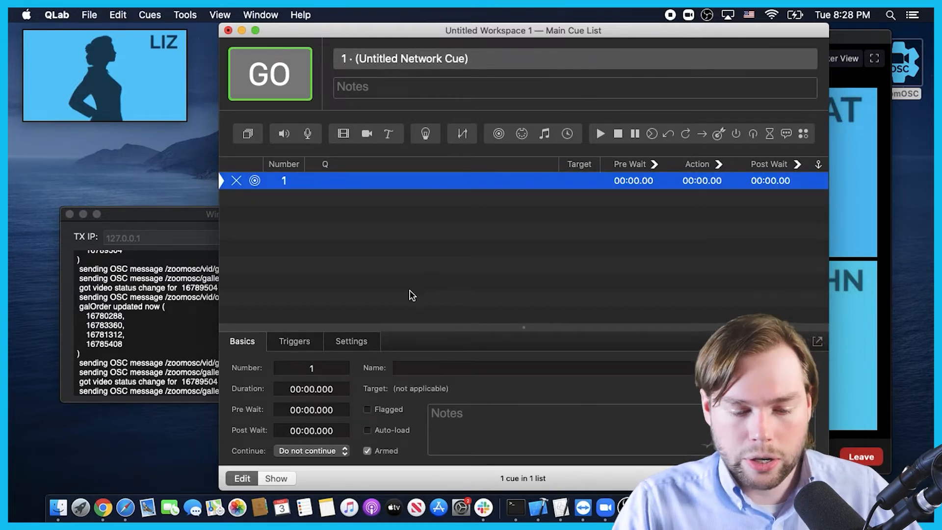
pyautogui.click(351, 341)
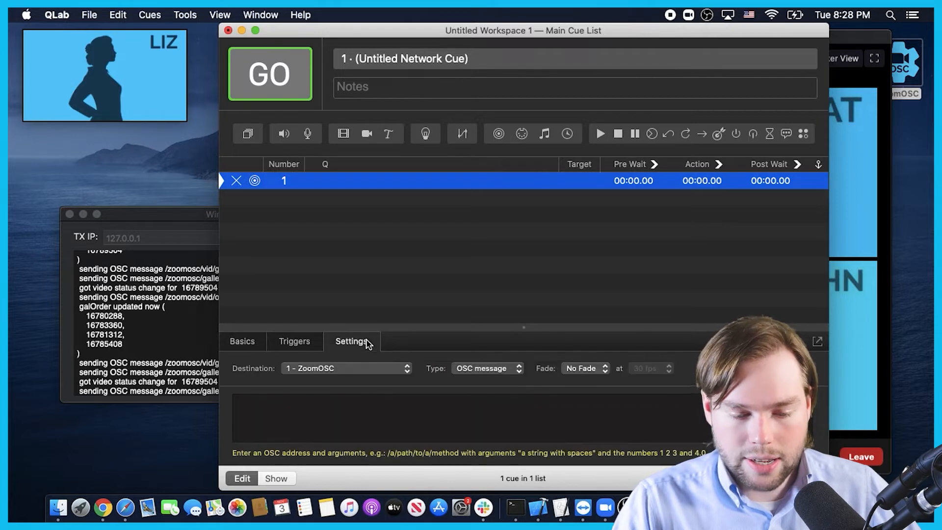
pyautogui.click(338, 372)
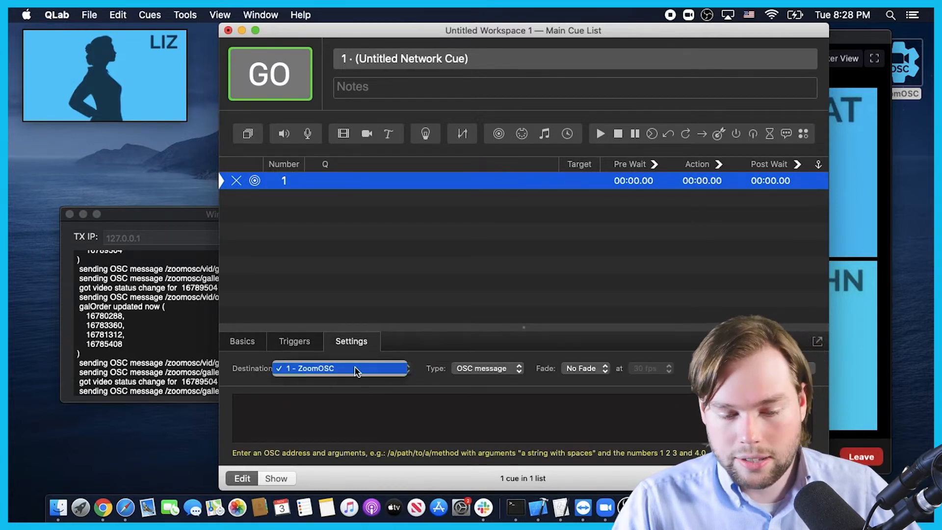
pyautogui.click(436, 370)
pyautogui.click(478, 368)
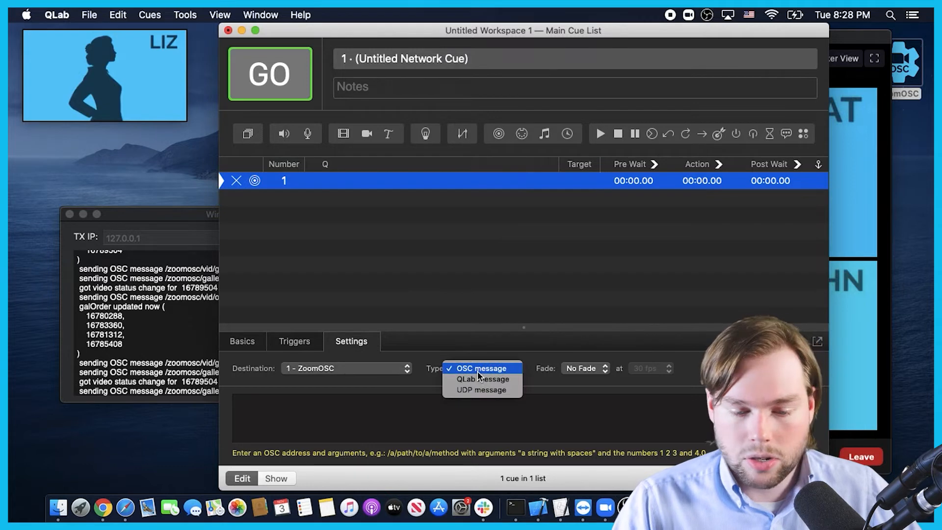
pyautogui.click(504, 372)
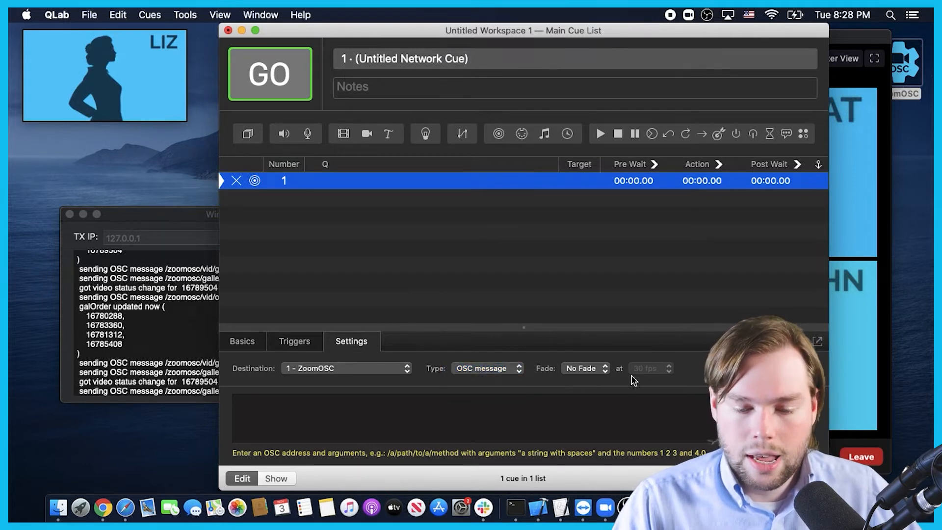
# - Enter /zoom/update as the network cue's OSC message
pyautogui.click(538, 418)
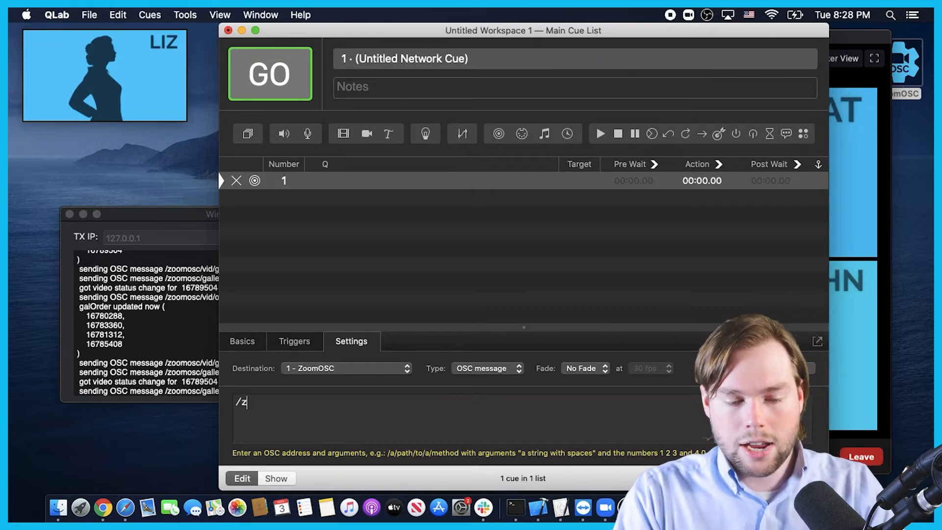
pyautogui.write('pdate')
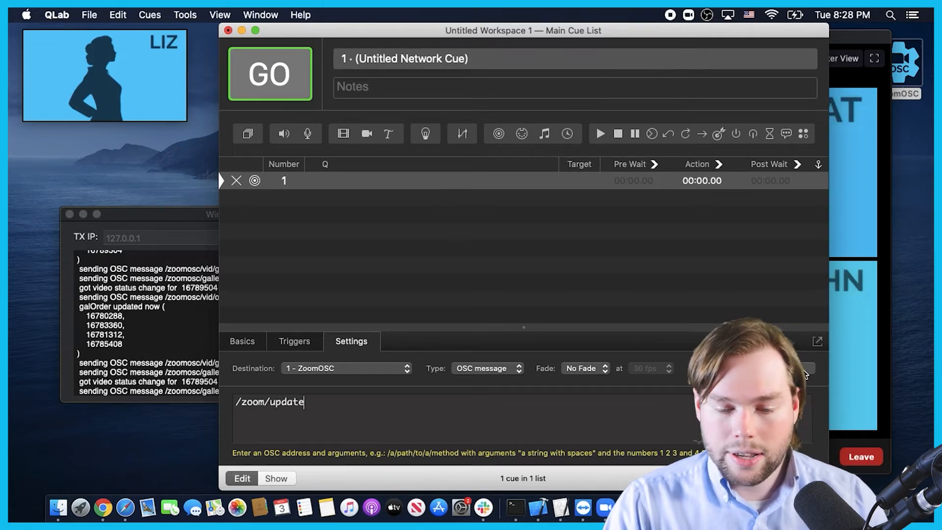
pyautogui.click(306, 197)
# - Run the /zoom/update cue and bring the ZoomOSC log window forward to check the received message
pyautogui.click(312, 187)
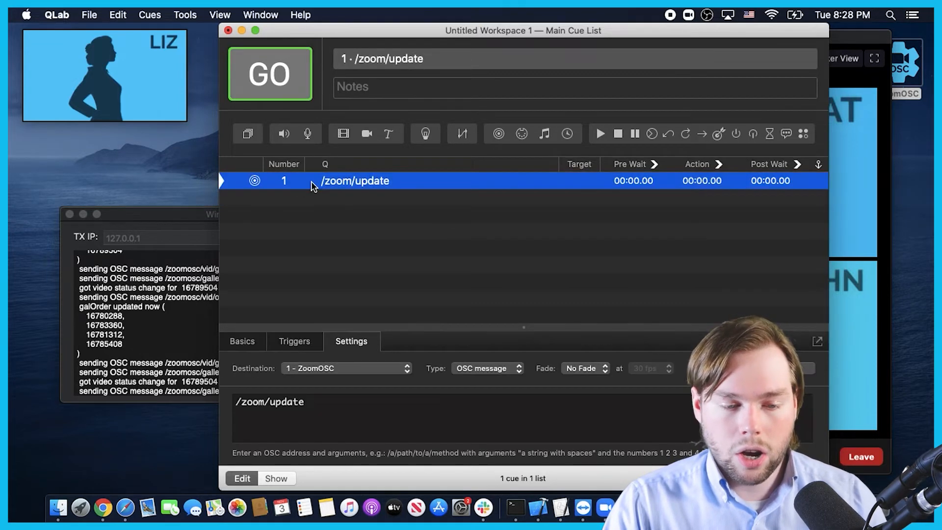
pyautogui.click(274, 70)
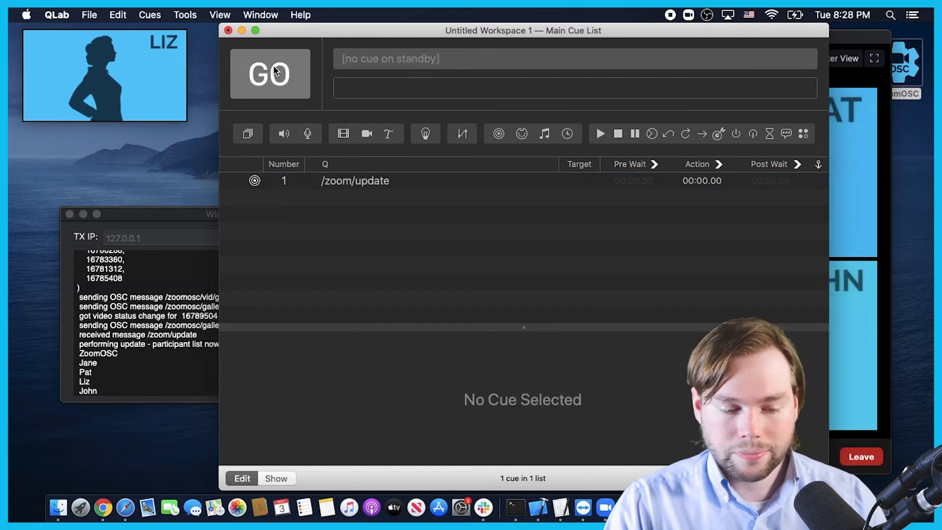
pyautogui.click(137, 221)
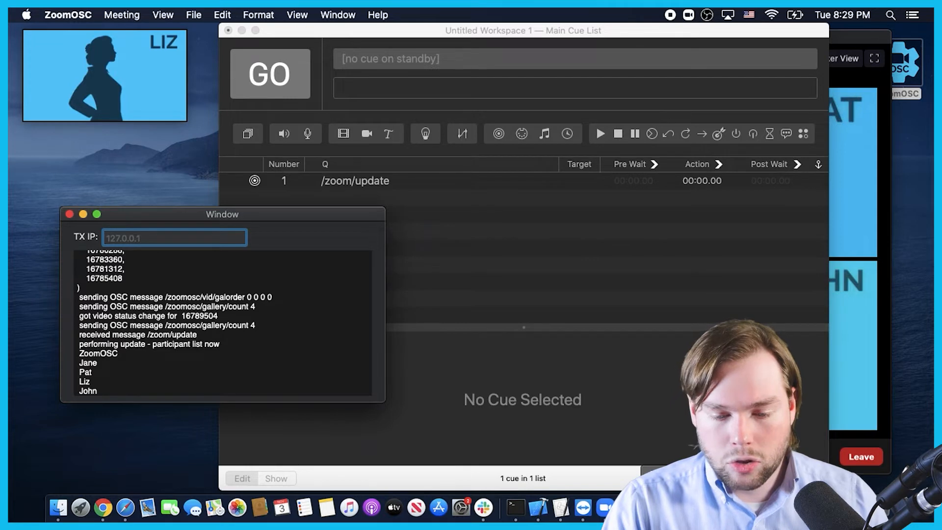
# - Show the Zoom meeting gallery beside the log window, compare the participant order, and return to QLab's cue list
pyautogui.click(695, 507)
pyautogui.moveTo(257, 209); pyautogui.dragTo(225, 194)
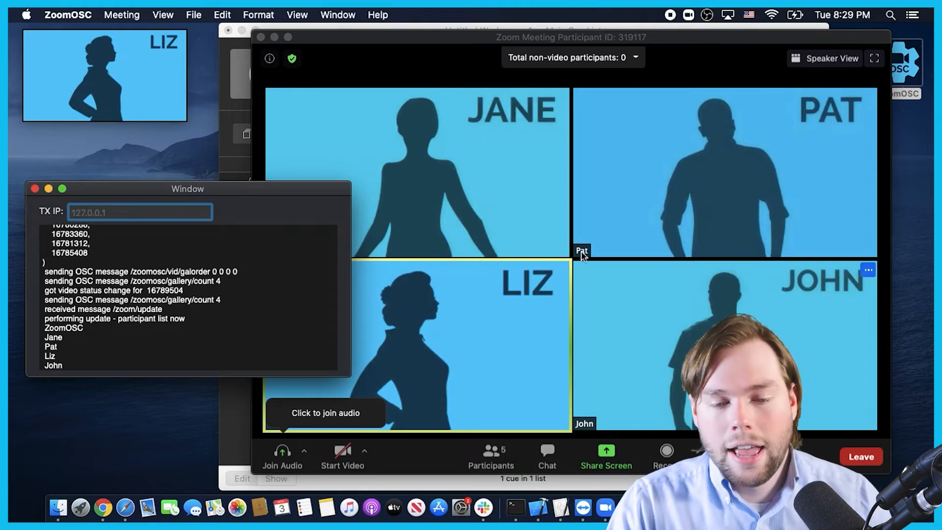
pyautogui.click(304, 34)
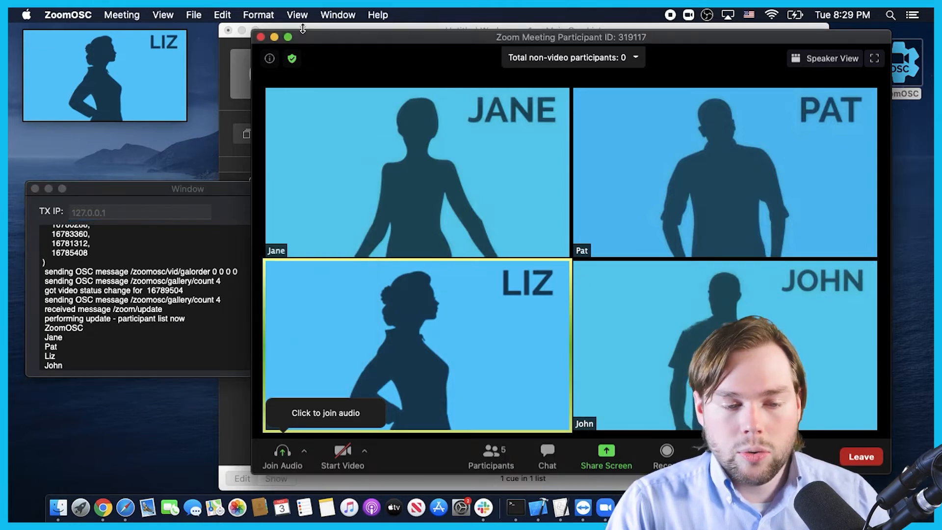
pyautogui.click(327, 27)
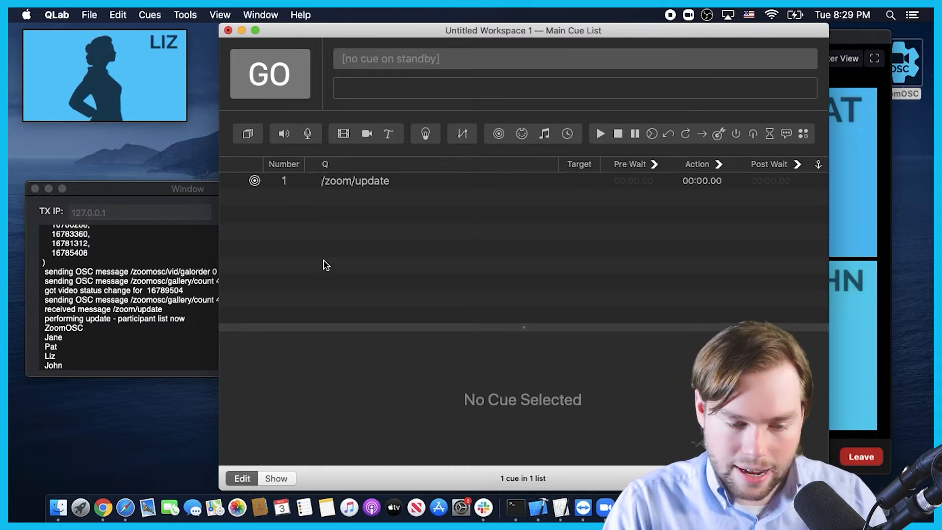
# - Add a second network cue with /zoom/spot 2 as its OSC message, and select that cue
pyautogui.click(498, 134)
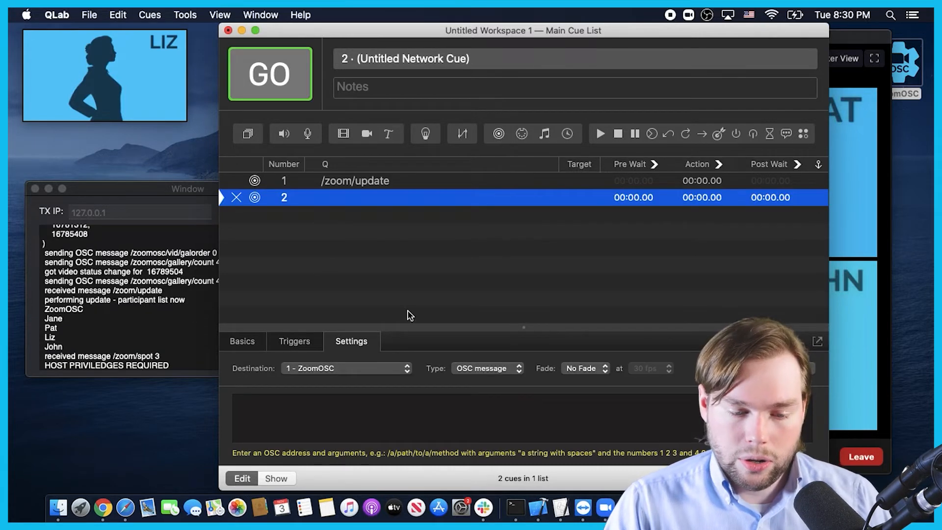
pyautogui.click(285, 421)
pyautogui.write('/')
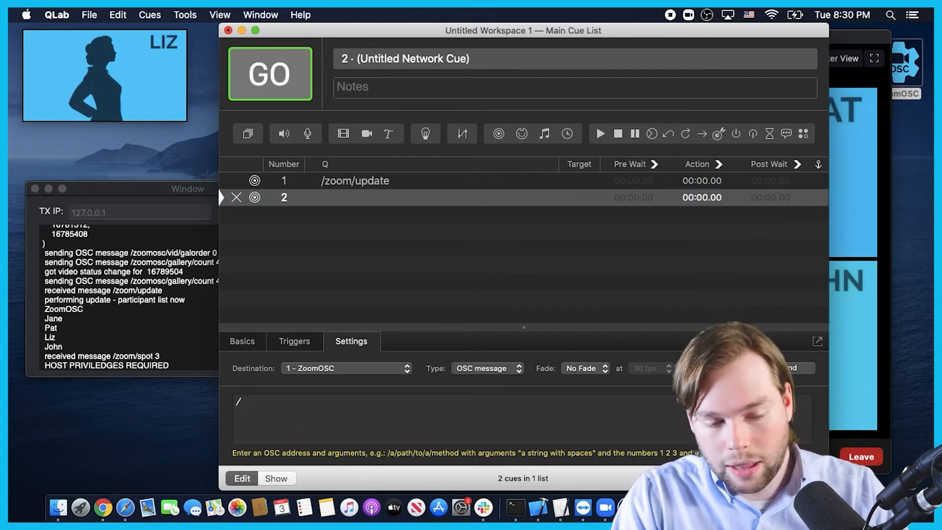
pyautogui.write('zoom/spot')
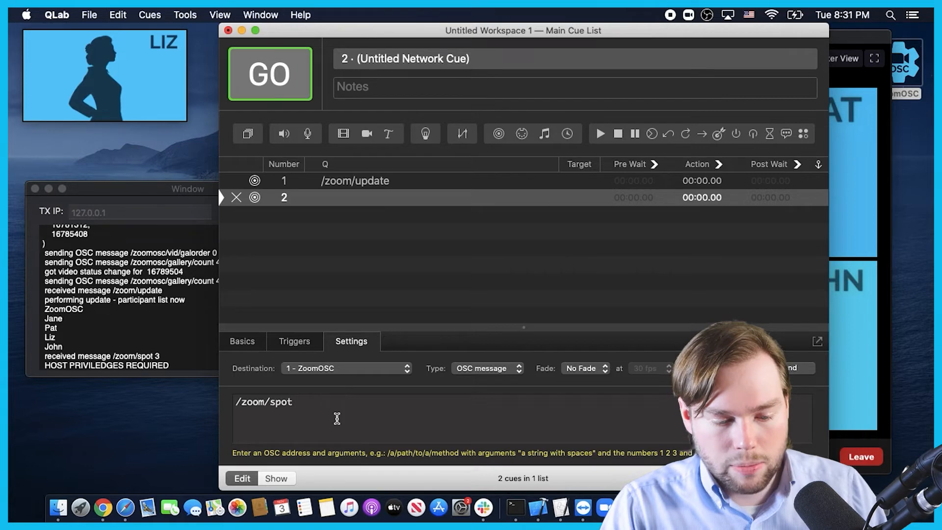
pyautogui.write('2')
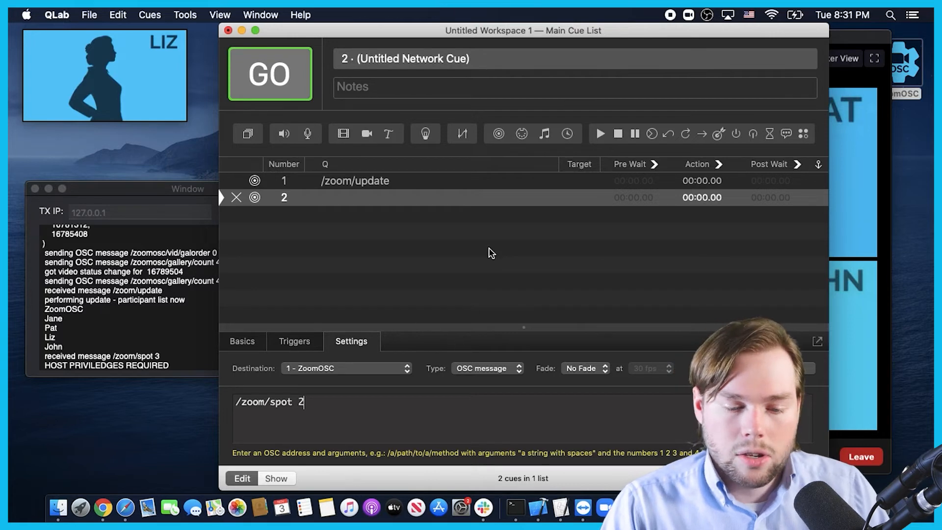
pyautogui.click(469, 255)
pyautogui.click(397, 201)
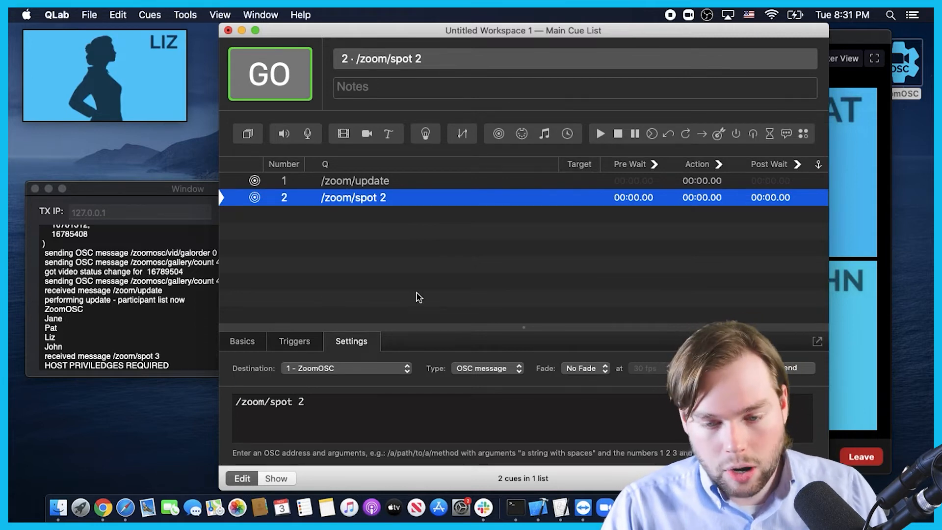
# - Switch to the Zoom meeting, check ZoomOSC's role in the participants list, and close the list
pyautogui.click(878, 230)
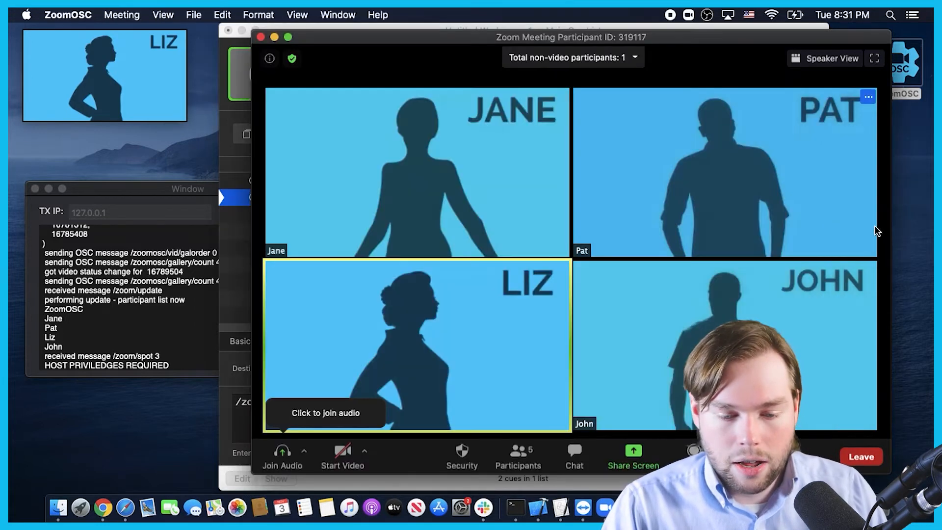
pyautogui.click(513, 447)
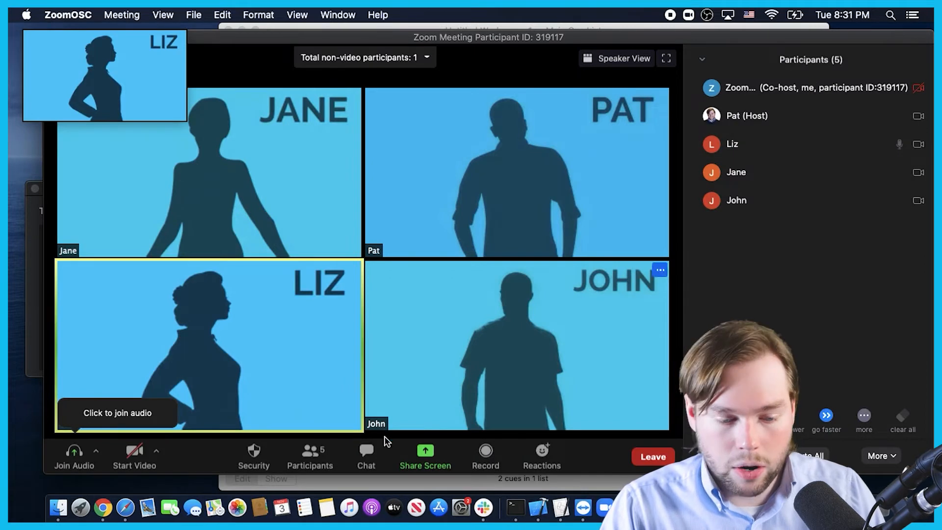
pyautogui.click(319, 471)
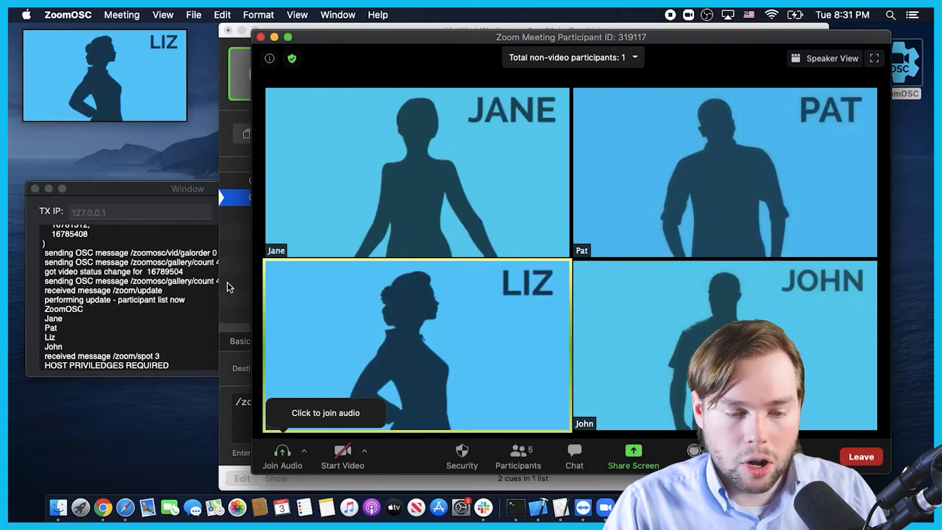
# - Return to QLab, run the /zoom/spot 2 cue, and check the log and the spotlighted video
pyautogui.click(230, 287)
pyautogui.click(275, 80)
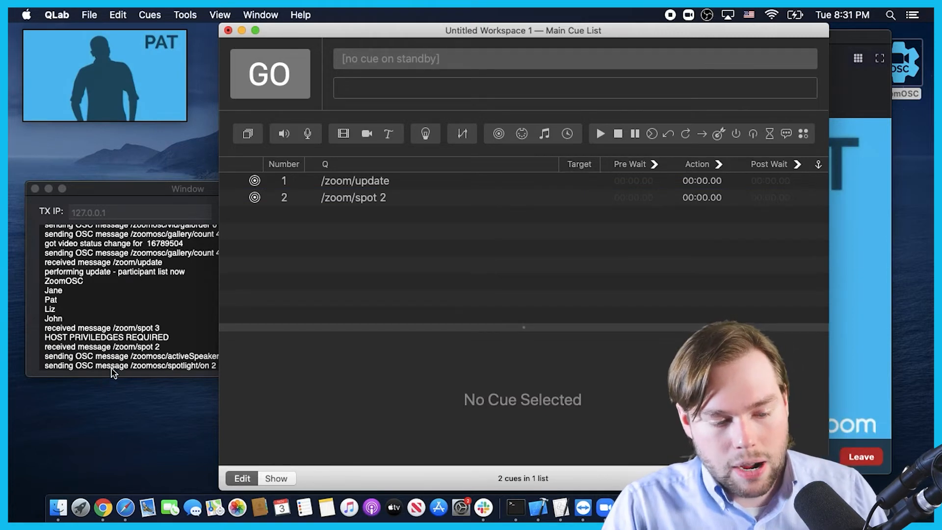
pyautogui.moveTo(141, 79)
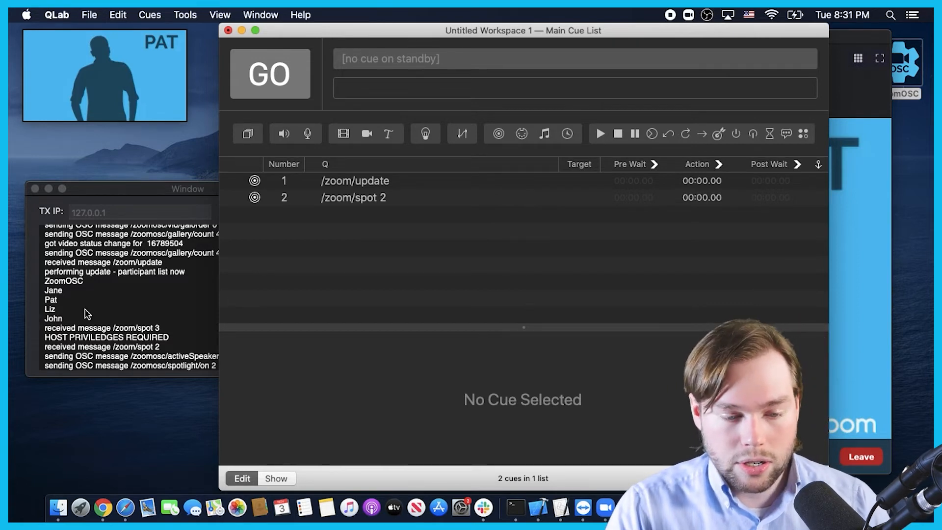
# - Try replacing the 2 in the spotlight cue's OSC message with a participant's name
pyautogui.click(359, 201)
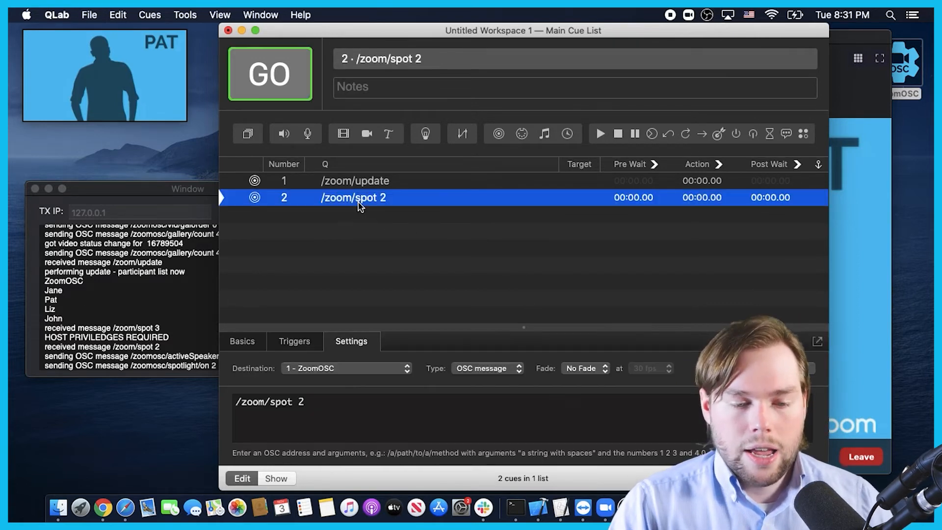
pyautogui.click(318, 406)
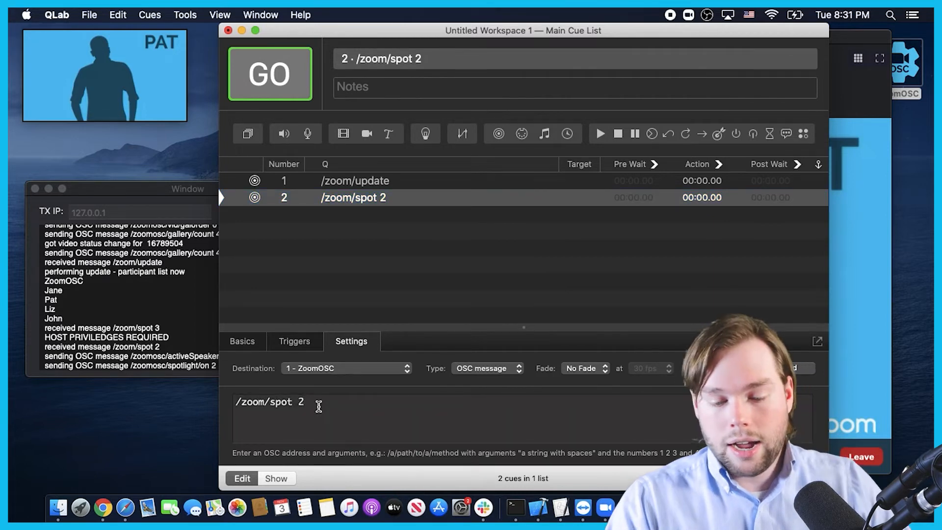
pyautogui.press('BackSpace')
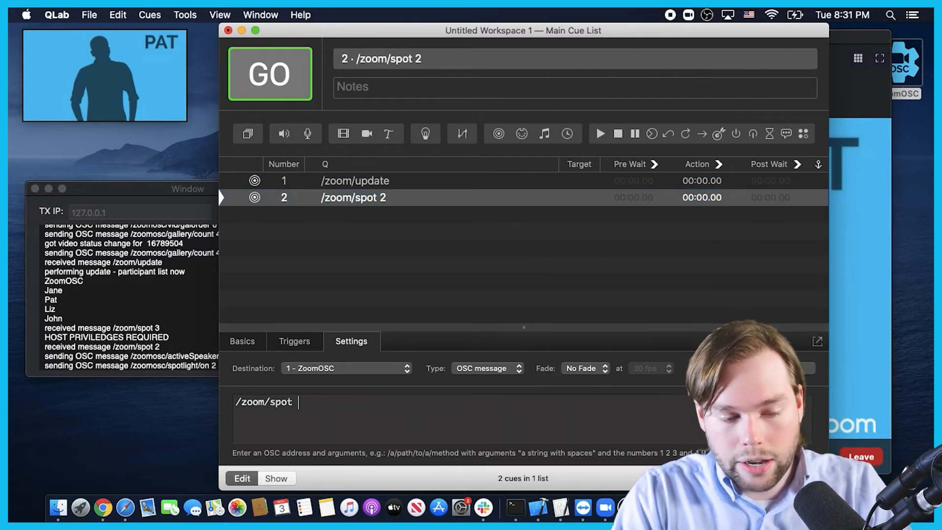
pyautogui.write('Joh')
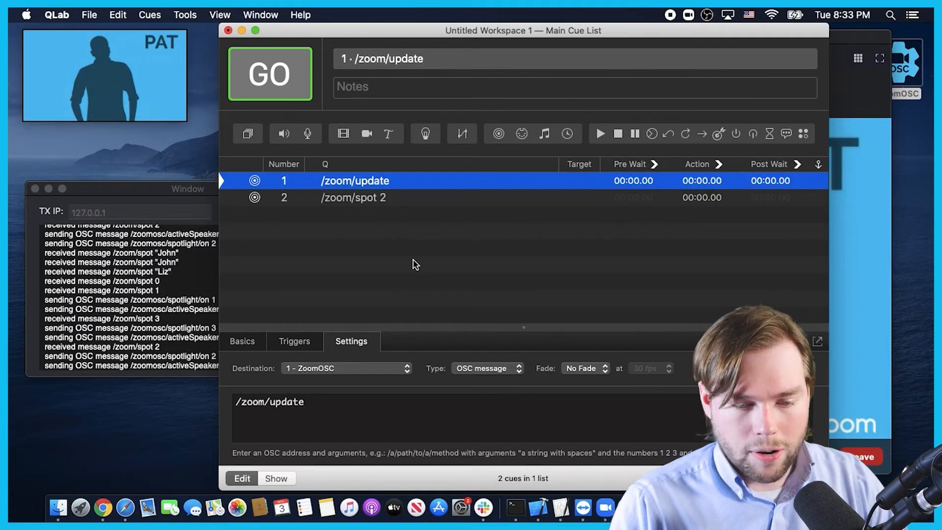
# - Run the /zoom/update cue again to refresh the participant list, and clear the cue selection
pyautogui.press('space')
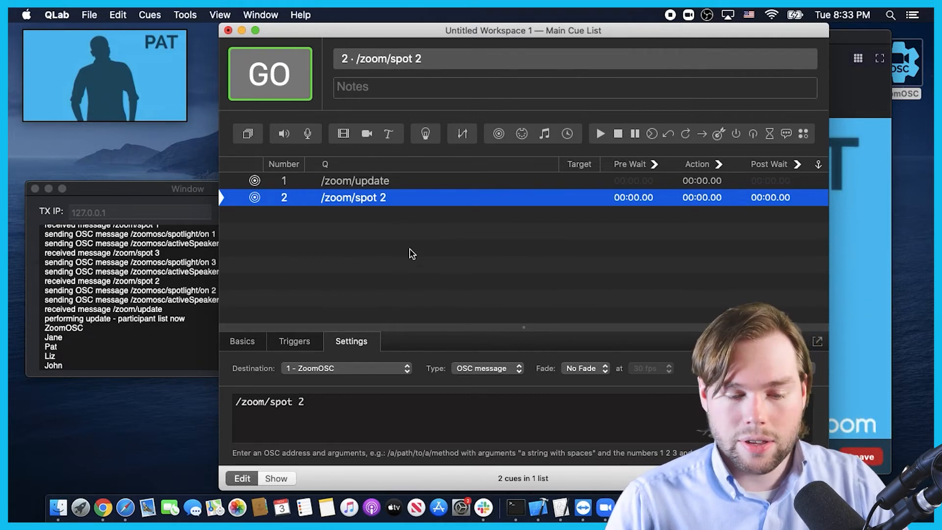
pyautogui.click(316, 223)
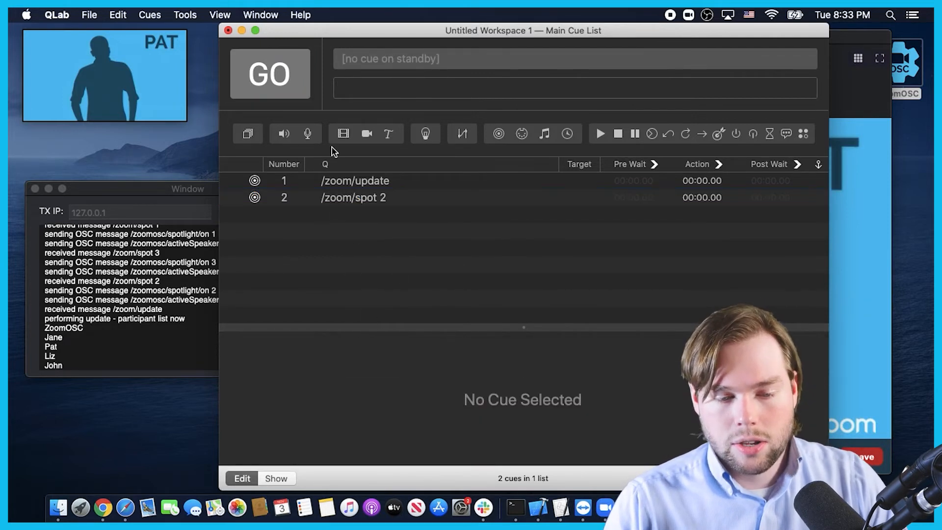
# - Add a third network cue with /zoom/save as its OSC message, and select that cue
pyautogui.click(498, 133)
pyautogui.click(271, 424)
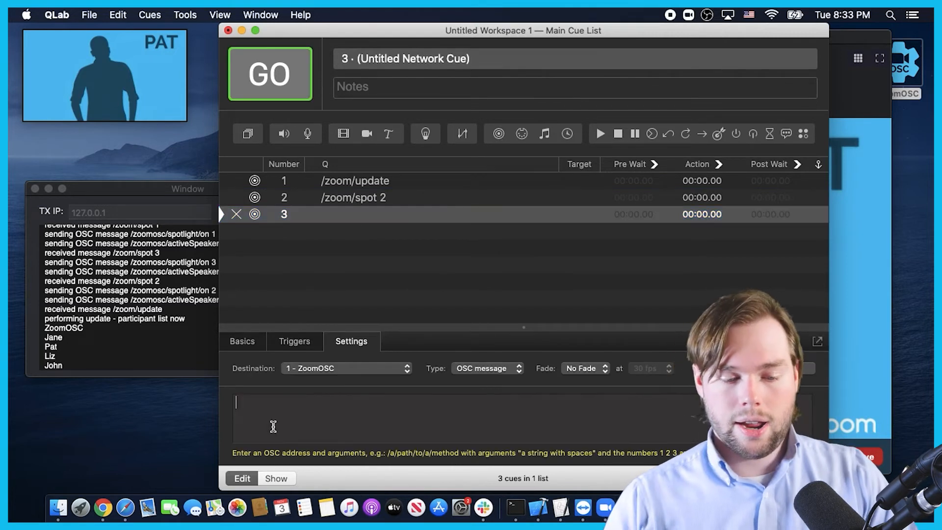
pyautogui.write('/zoom/save')
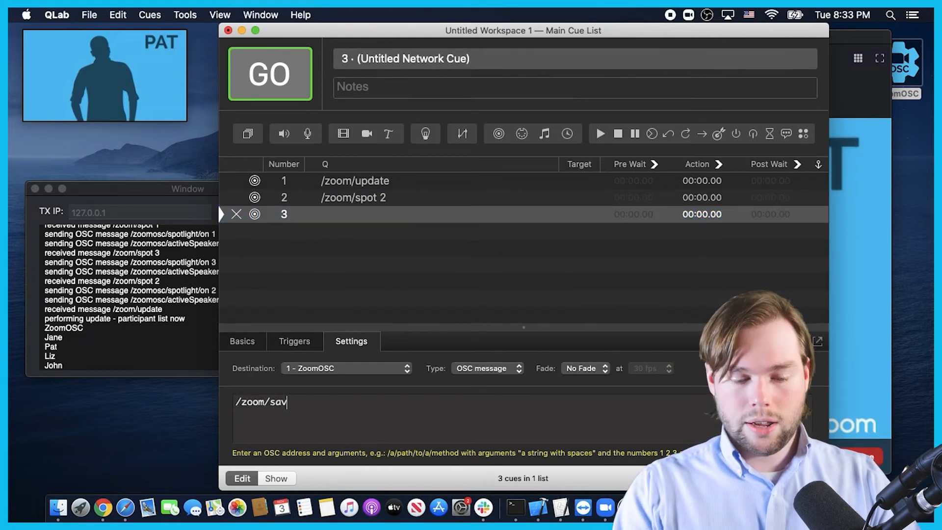
pyautogui.click(628, 308)
pyautogui.click(524, 212)
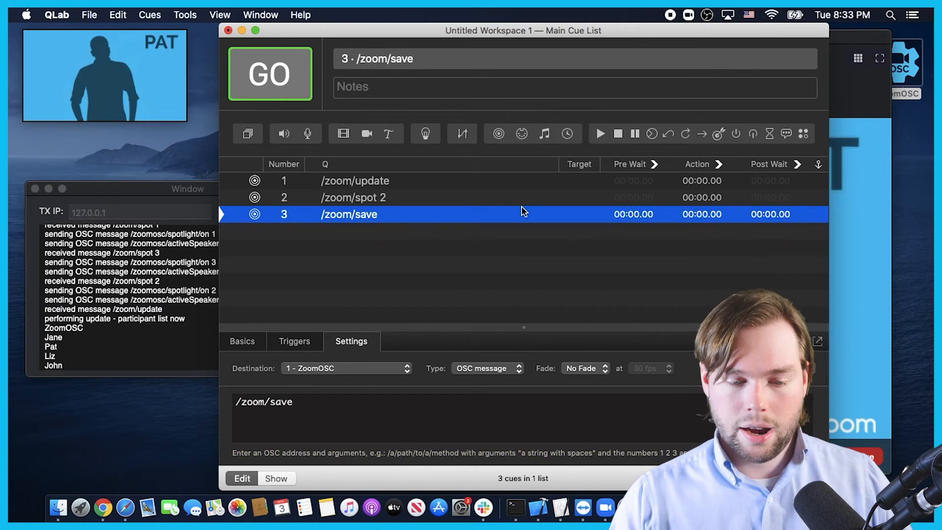
# - Run the /zoom/save cue and allow ZoomOSC to access files in the Documents folder
pyautogui.click(292, 72)
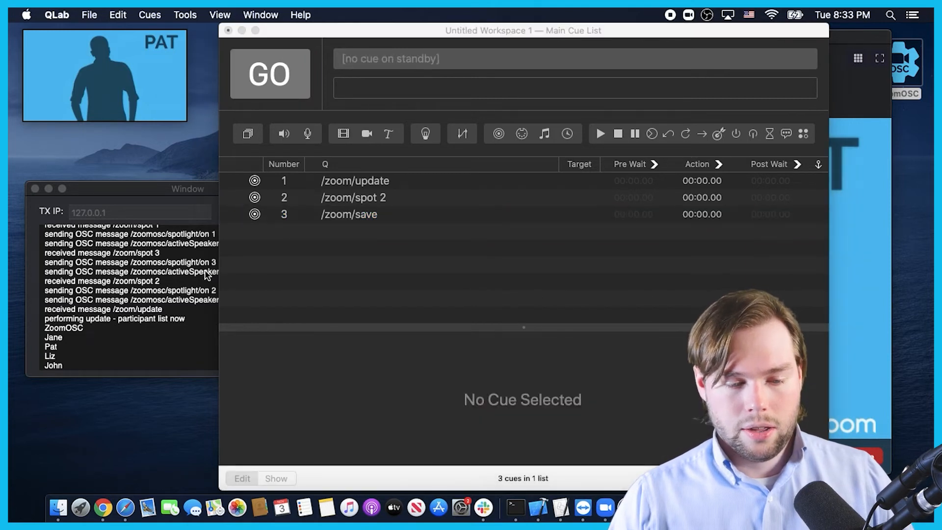
pyautogui.click(154, 192)
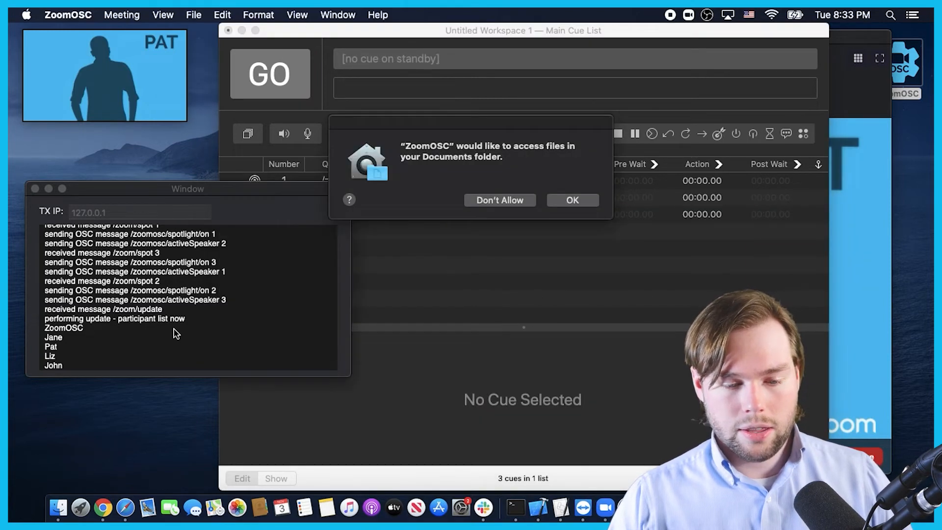
pyautogui.click(575, 201)
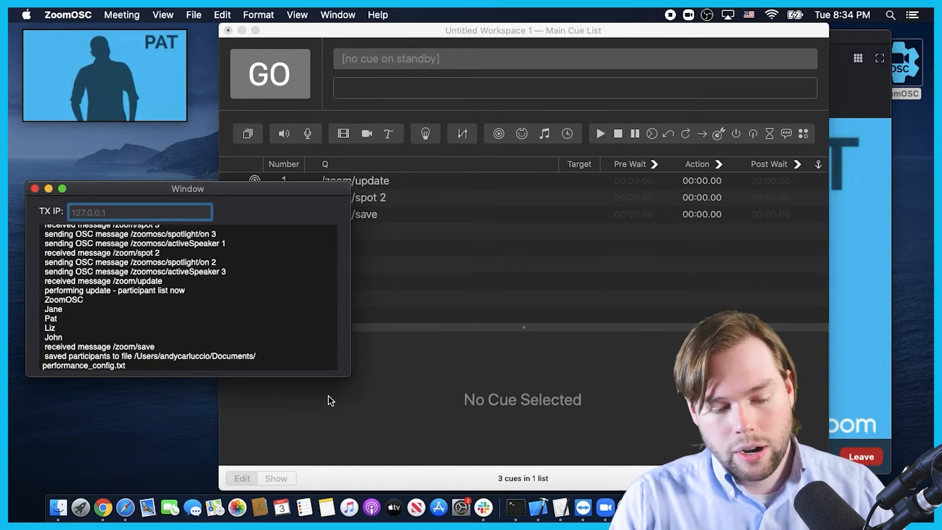
# - Open performance_config.txt from the Documents folder in Finder, and move its window clear of the log text
pyautogui.click(58, 508)
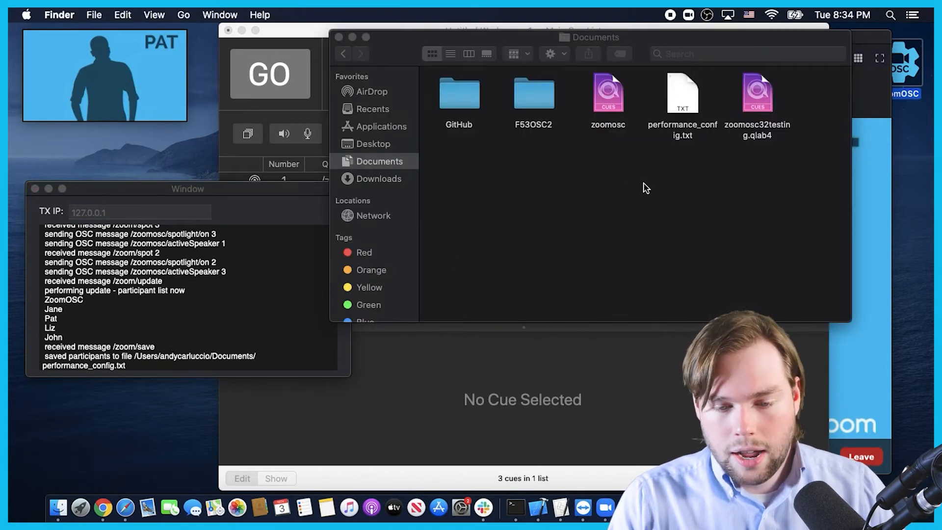
pyautogui.click(689, 102)
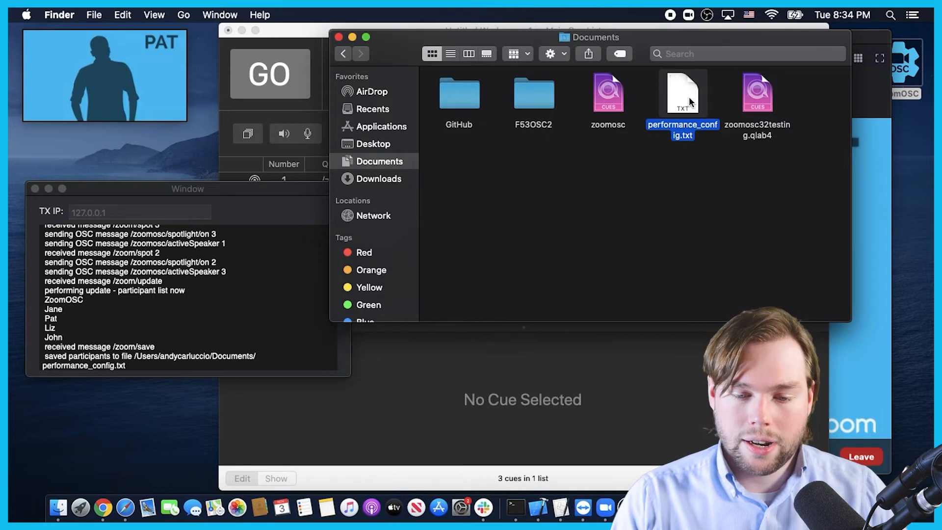
pyautogui.doubleClick(689, 101)
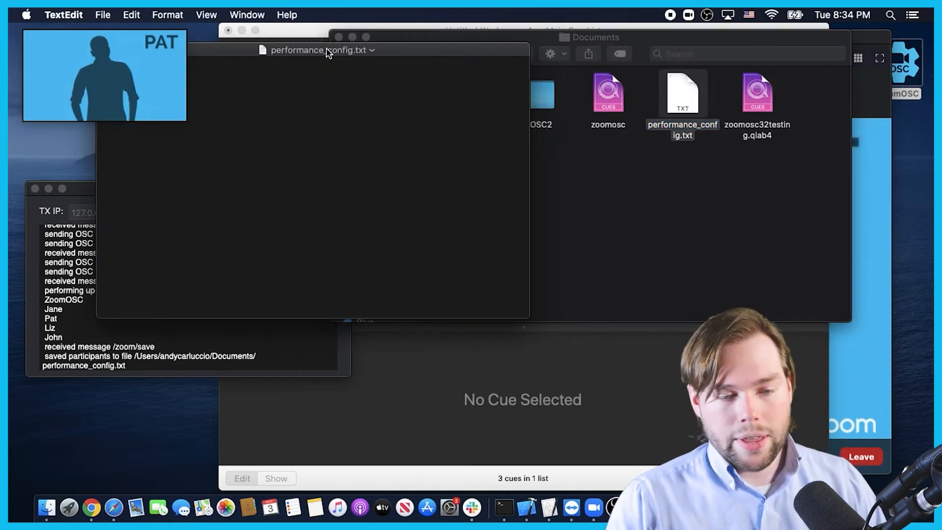
pyautogui.click(328, 51)
pyautogui.moveTo(475, 52); pyautogui.dragTo(595, 126)
pyautogui.click(481, 307)
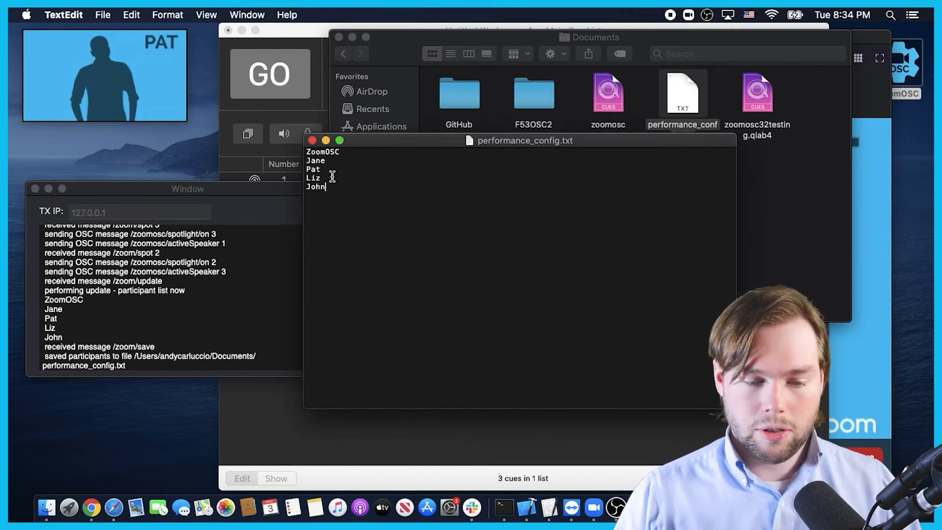
# - Swap the first and last entries in performance_config.txt so that ZoomOSC is last, and save and close the file
pyautogui.moveTo(332, 188); pyautogui.dragTo(300, 189)
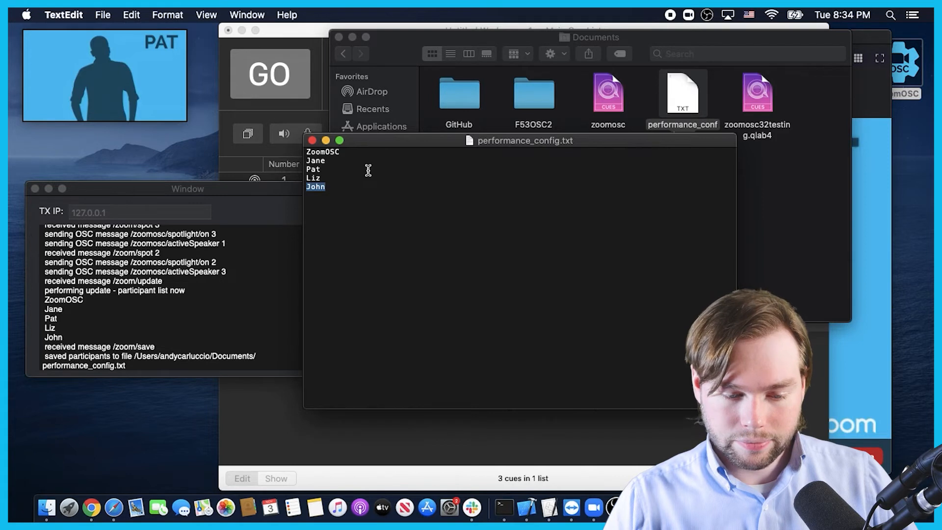
pyautogui.moveTo(345, 151); pyautogui.dragTo(303, 152)
pyautogui.write('John')
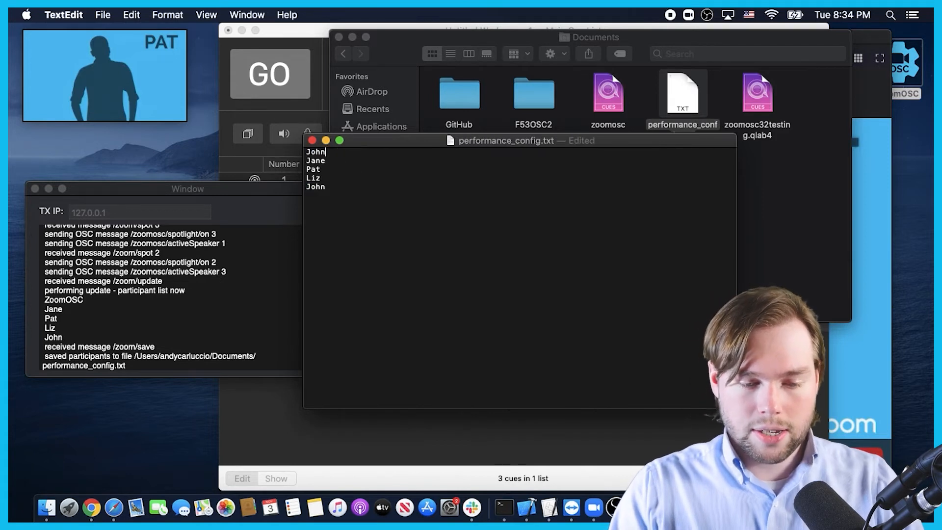
pyautogui.moveTo(331, 188); pyautogui.dragTo(301, 189)
pyautogui.write('ZoomOSC')
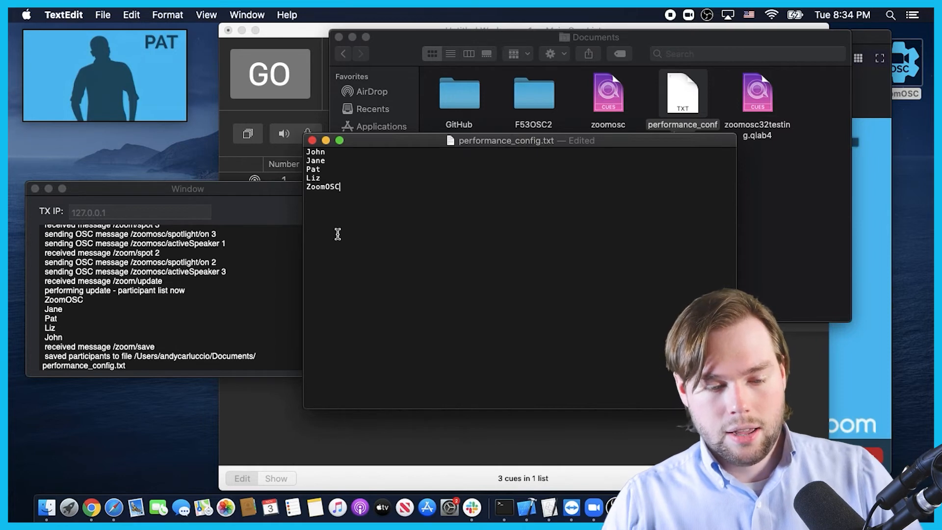
pyautogui.press('super+s')
pyautogui.click(312, 140)
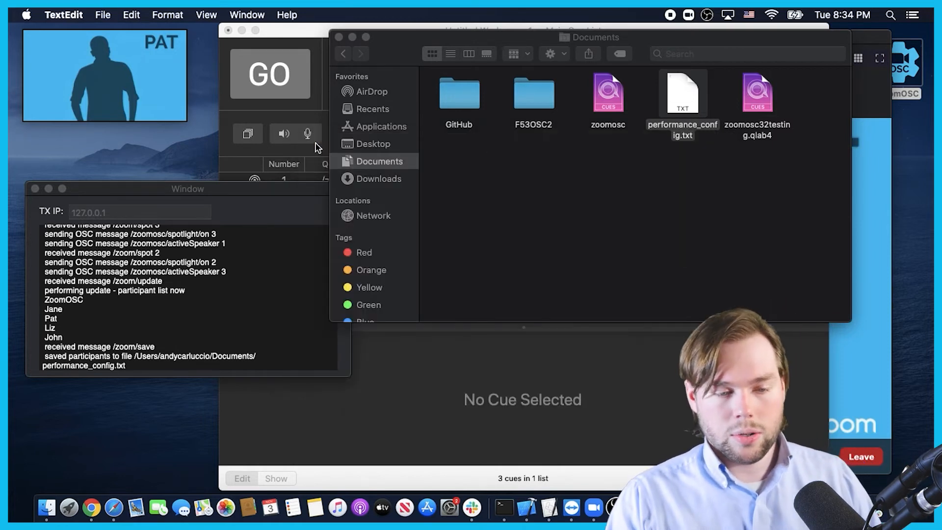
# - Switch back to QLab, add a fourth network cue with /zoom/load as its OSC message, and send it to ZoomOSC
pyautogui.click(553, 385)
pyautogui.click(370, 216)
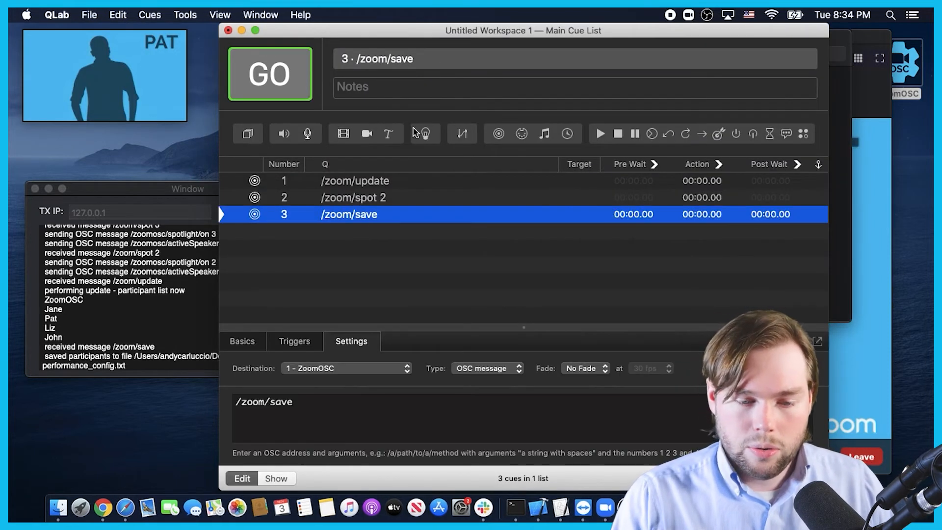
pyautogui.click(499, 134)
pyautogui.click(303, 426)
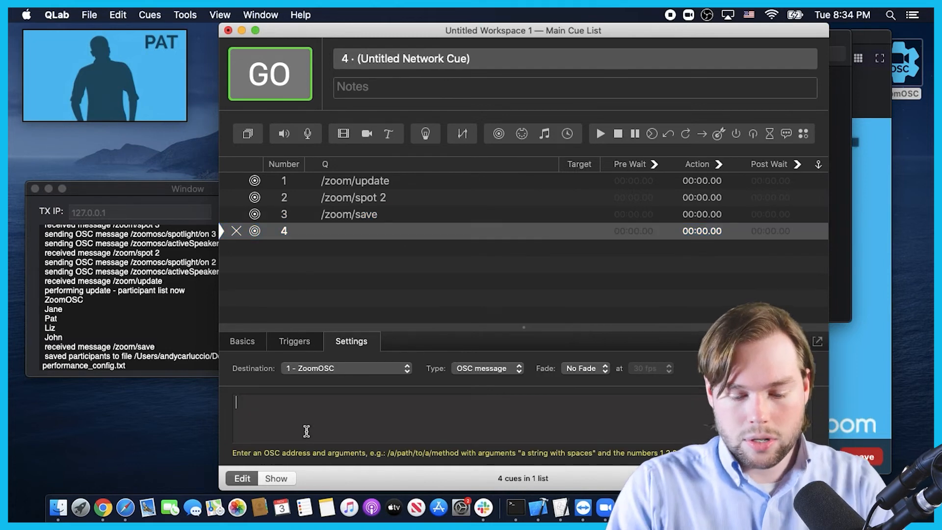
pyautogui.write('/zoom/load')
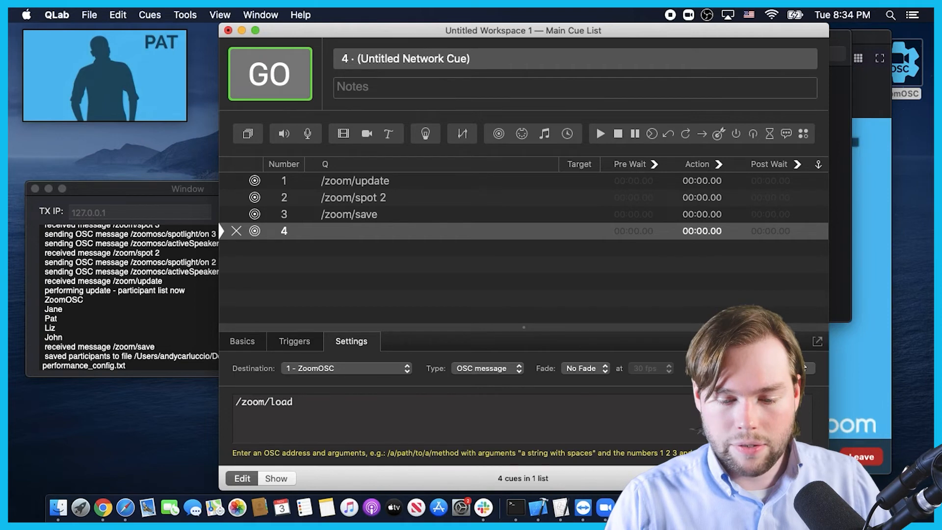
pyautogui.click(803, 366)
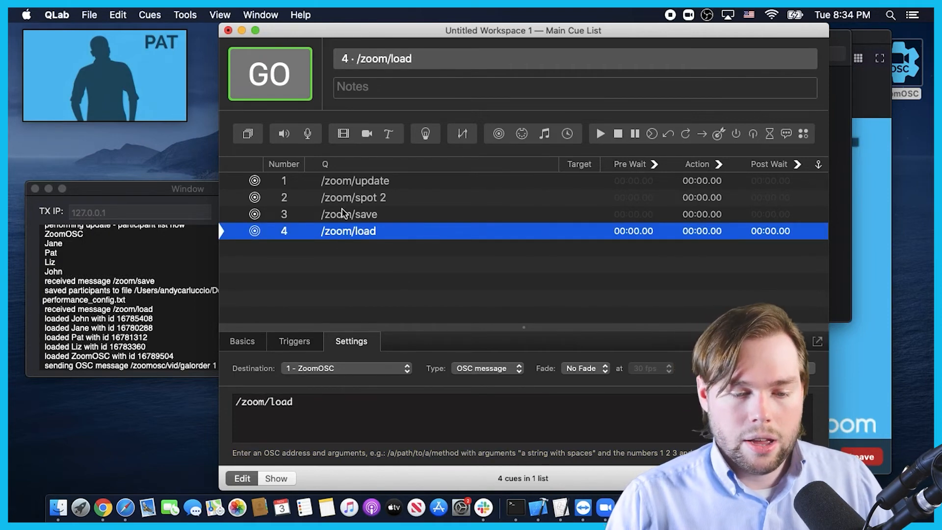
# - Change cue 2's OSC message to /zoom/spot 0 and run that cue
pyautogui.click(351, 198)
pyautogui.click(323, 404)
pyautogui.press('BackSpace')
pyautogui.write('0')
pyautogui.click(433, 249)
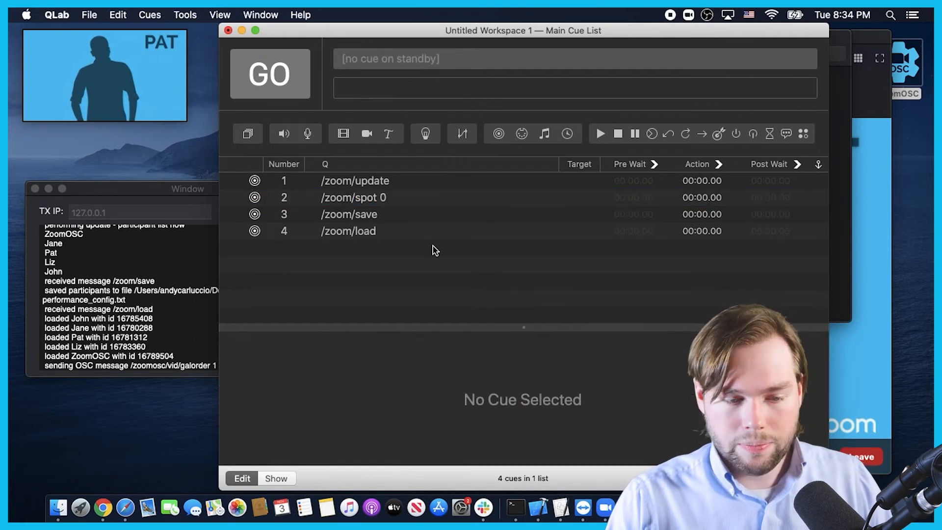
pyautogui.click(380, 199)
pyautogui.press('space')
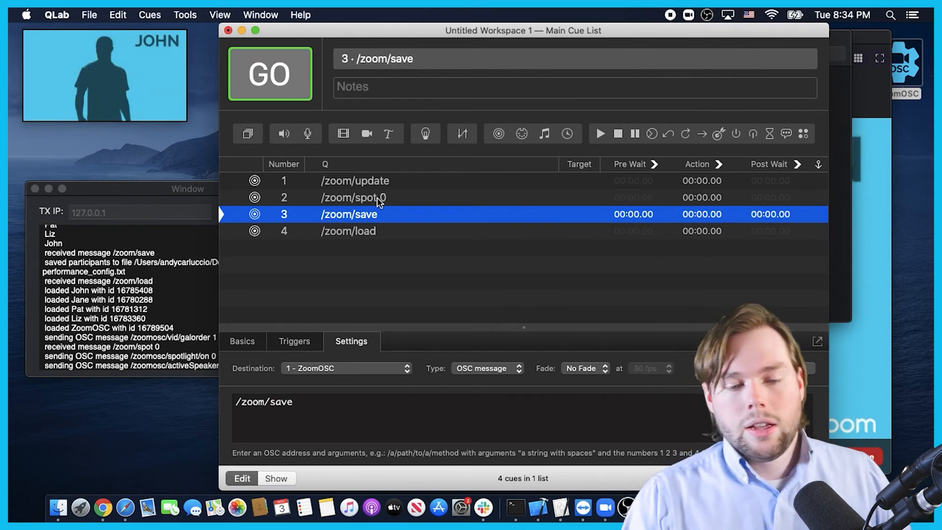
# - Copy the /zoom/spot 0 cue and paste four copies of it at the end of the cue list
pyautogui.click(369, 253)
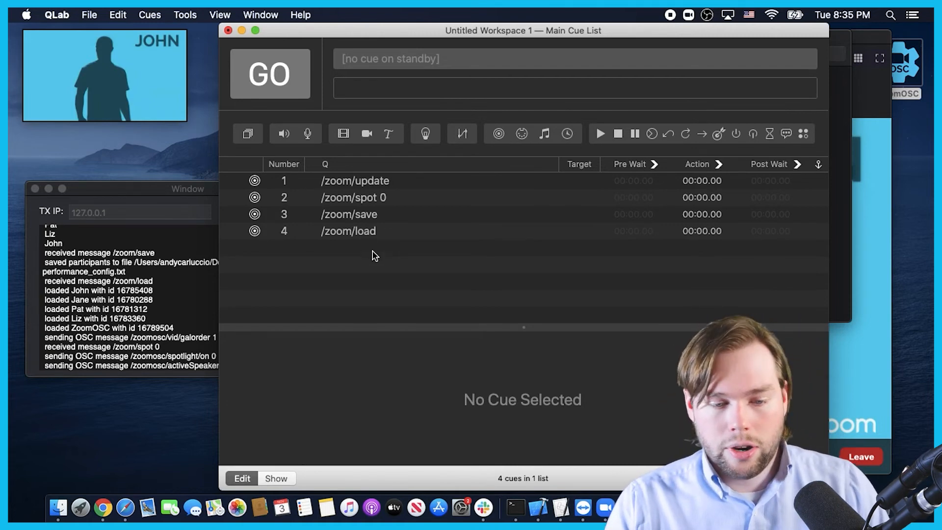
pyautogui.click(378, 205)
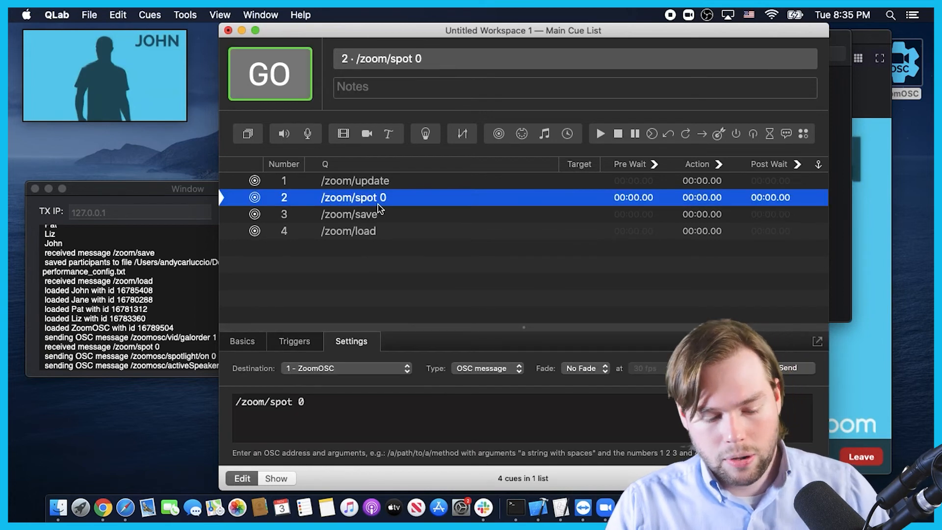
pyautogui.click(341, 254)
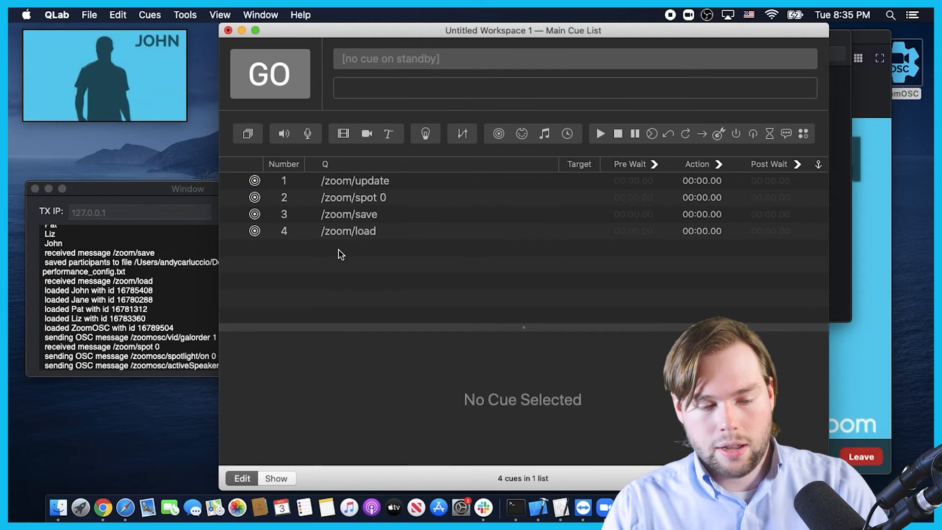
pyautogui.press('super+v')
pyautogui.press('super+v')
pyautogui.press('super+v')
pyautogui.press('super+v')
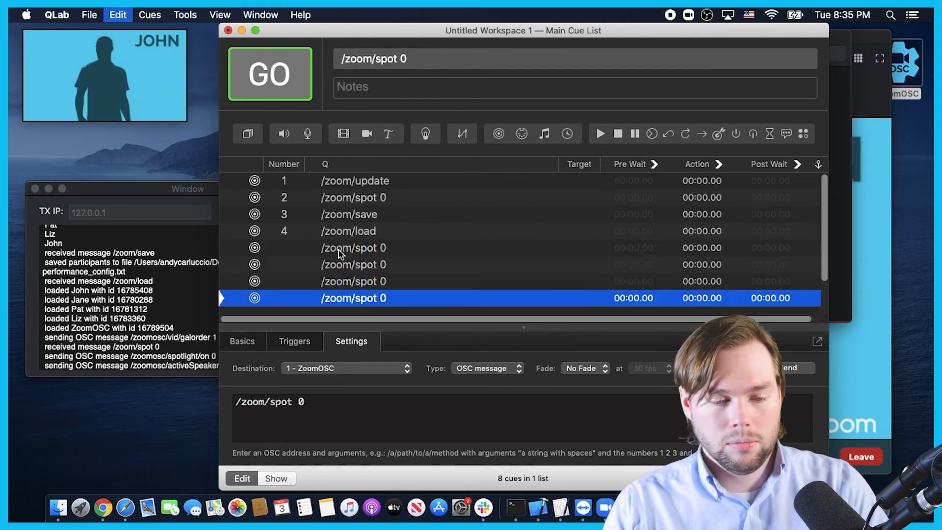
# - Leave the first pasted cue at /zoom/spot 0 and set the second pasted cue's OSC message to /zoom/spot 1
pyautogui.click(366, 249)
pyautogui.click(317, 402)
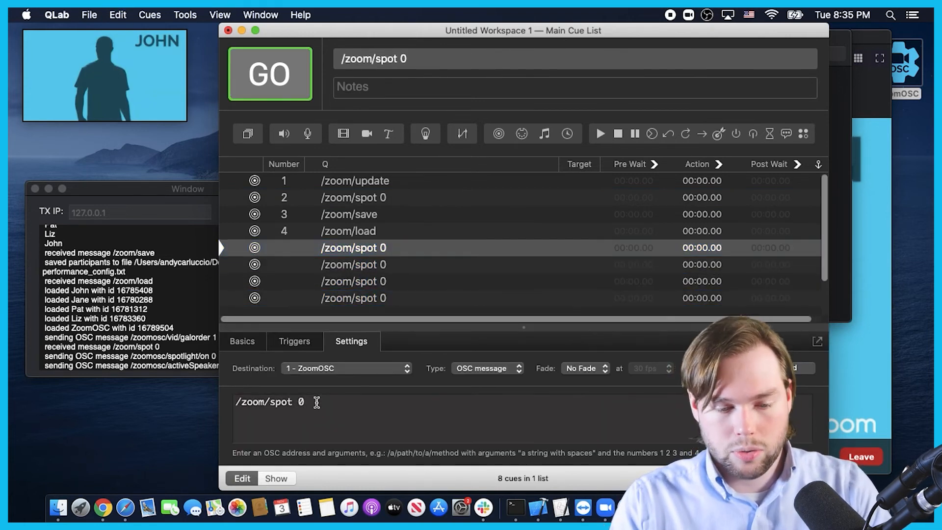
pyautogui.click(368, 265)
pyautogui.click(323, 401)
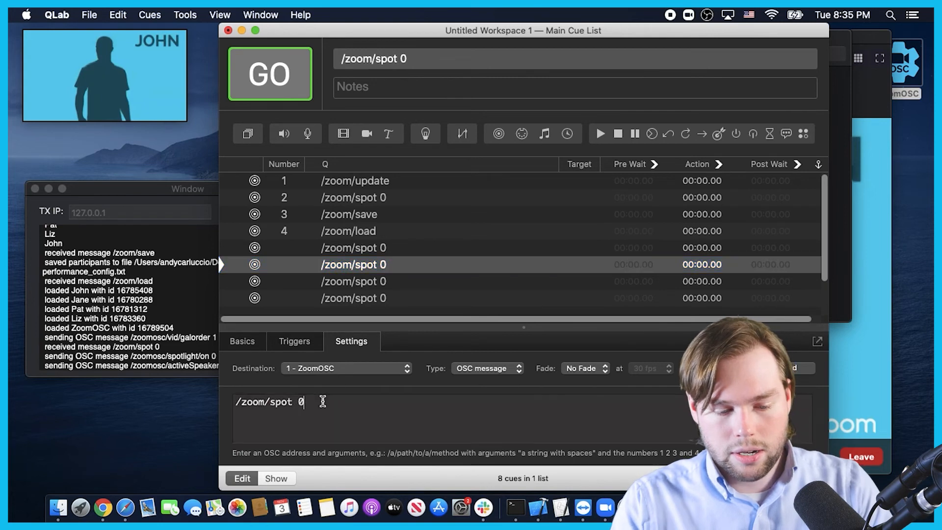
pyautogui.press('BackSpace')
pyautogui.write('1')
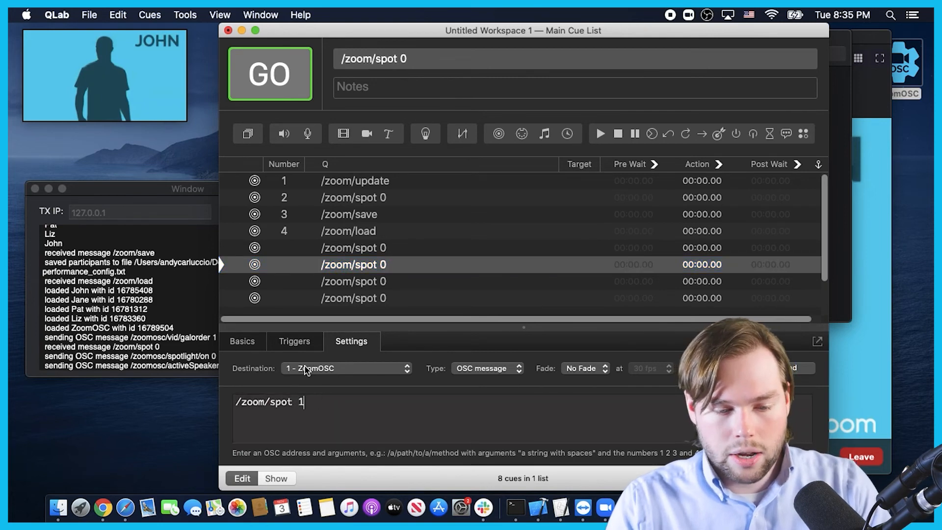
# - Set the third and fourth pasted cues' OSC messages to /zoom/spot 2 and /zoom/spot 3
pyautogui.click(380, 287)
pyautogui.click(314, 407)
pyautogui.press('BackSpace')
pyautogui.write('2')
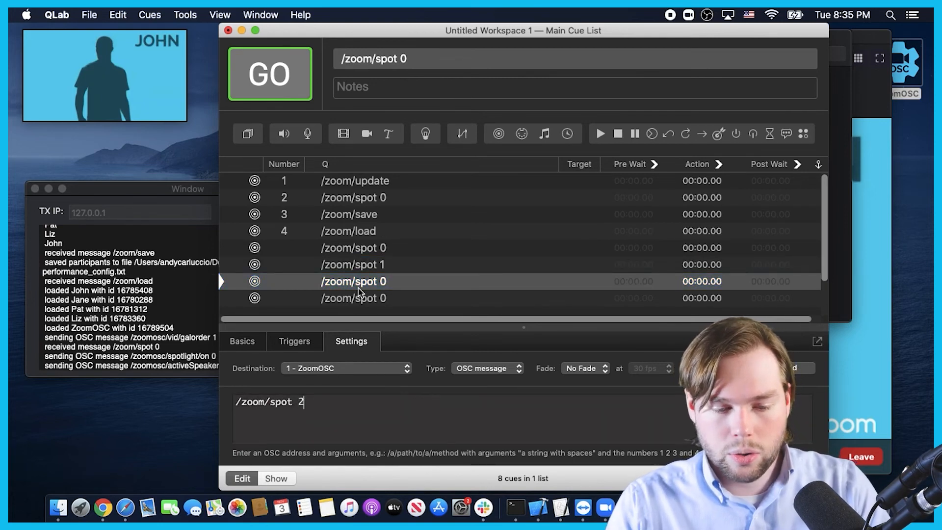
pyautogui.click(362, 298)
pyautogui.click(322, 402)
pyautogui.press('BackSpace')
pyautogui.write('3')
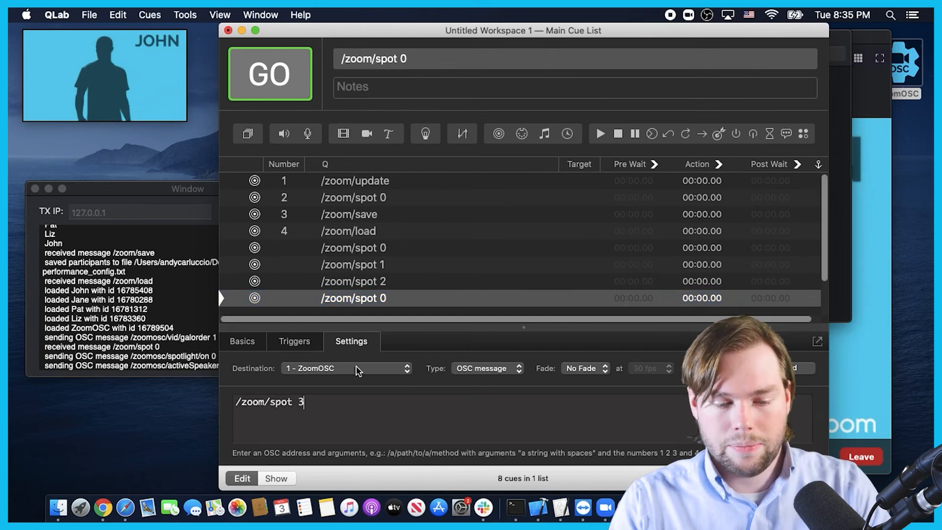
pyautogui.click(437, 298)
# - Run the four pasted spotlight cues in order from /zoom/spot 0 to /zoom/spot 3, postponing Zoom's request to join audio
pyautogui.scroll(-1, 364, 227)
pyautogui.click(364, 228)
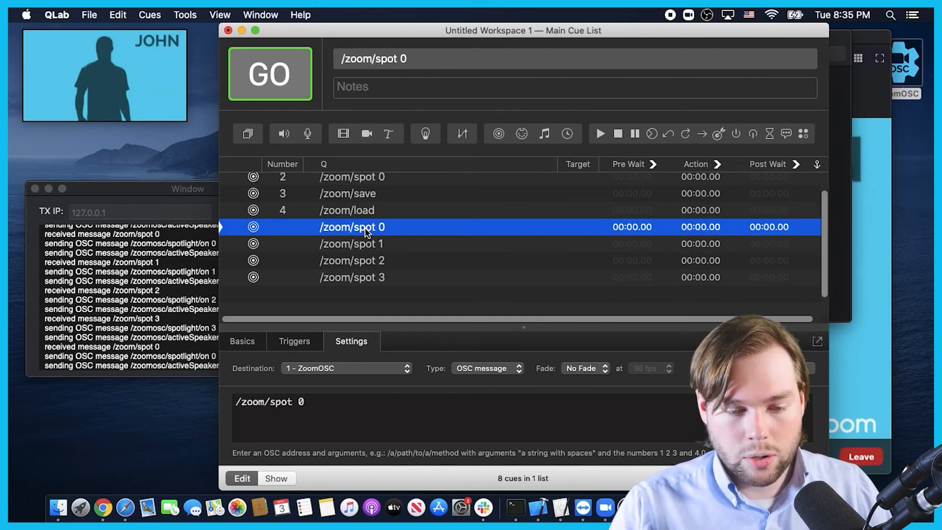
pyautogui.press('space')
pyautogui.press('space')
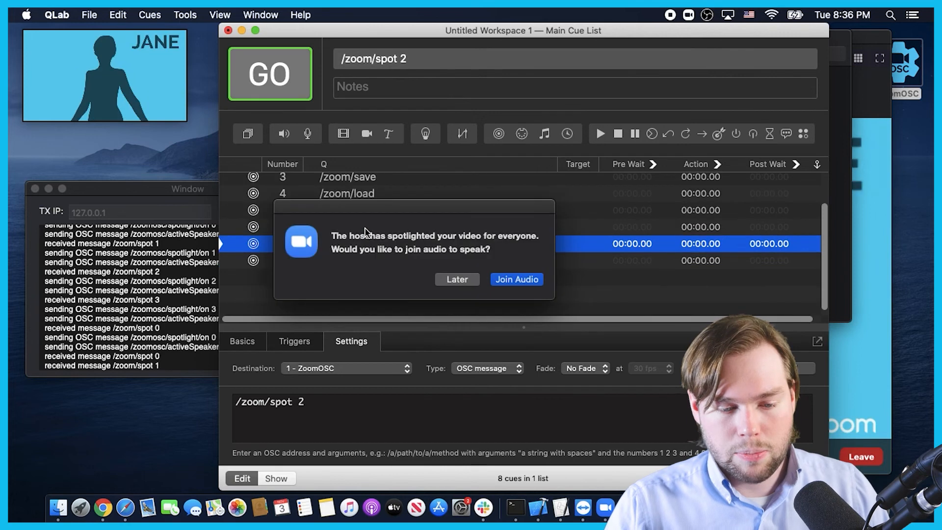
pyautogui.click(452, 282)
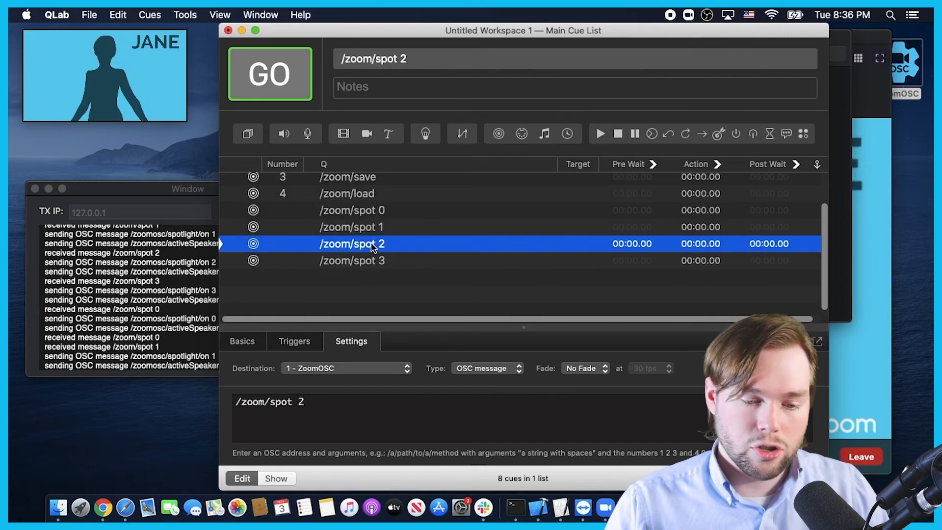
pyautogui.press('space')
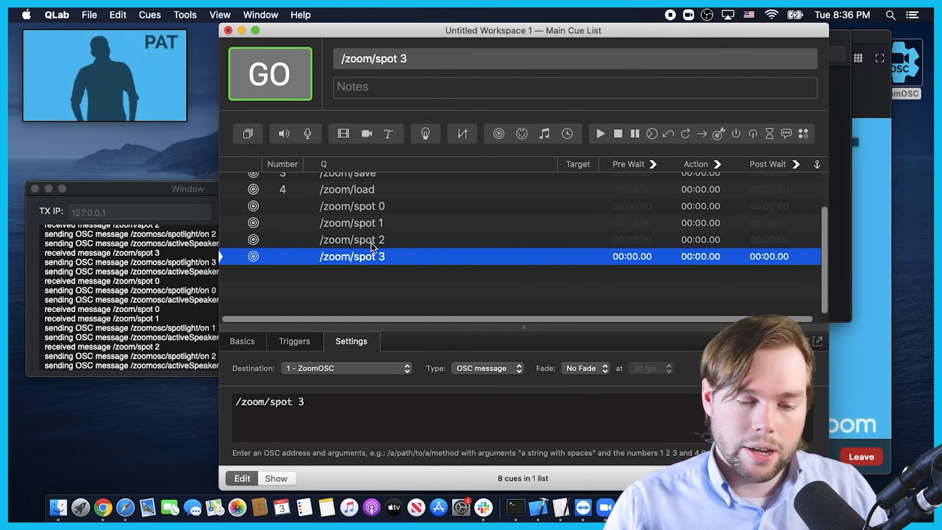
pyautogui.press('space')
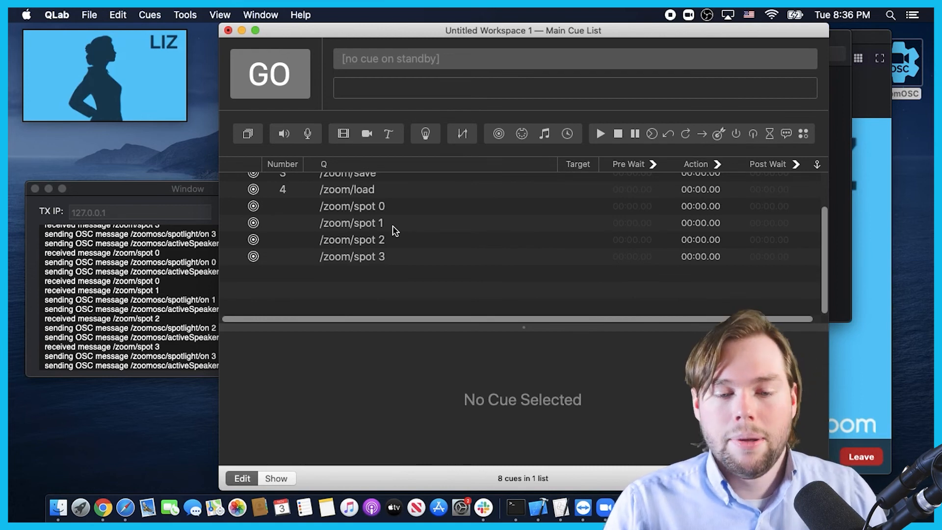
# - Select the unnumbered /zoom/spot 0 cue directly below the /zoom/load cue
pyautogui.click(362, 213)
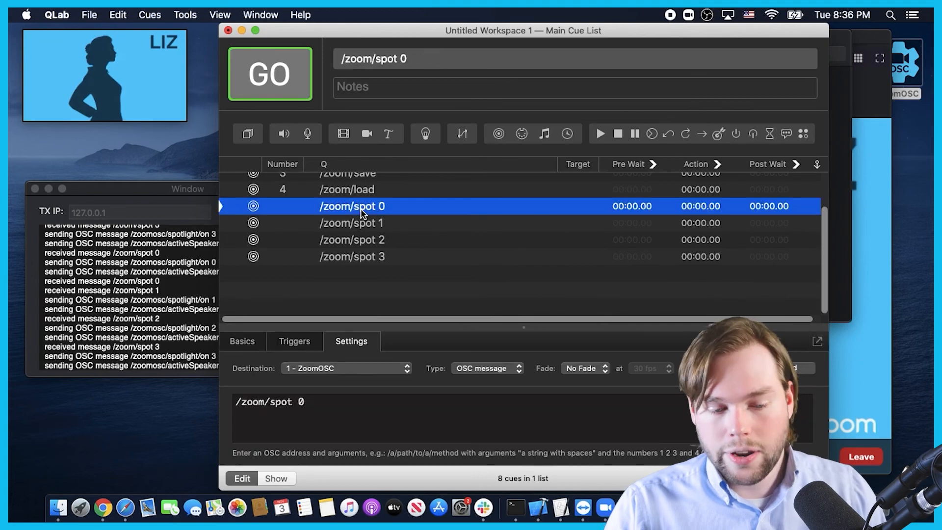